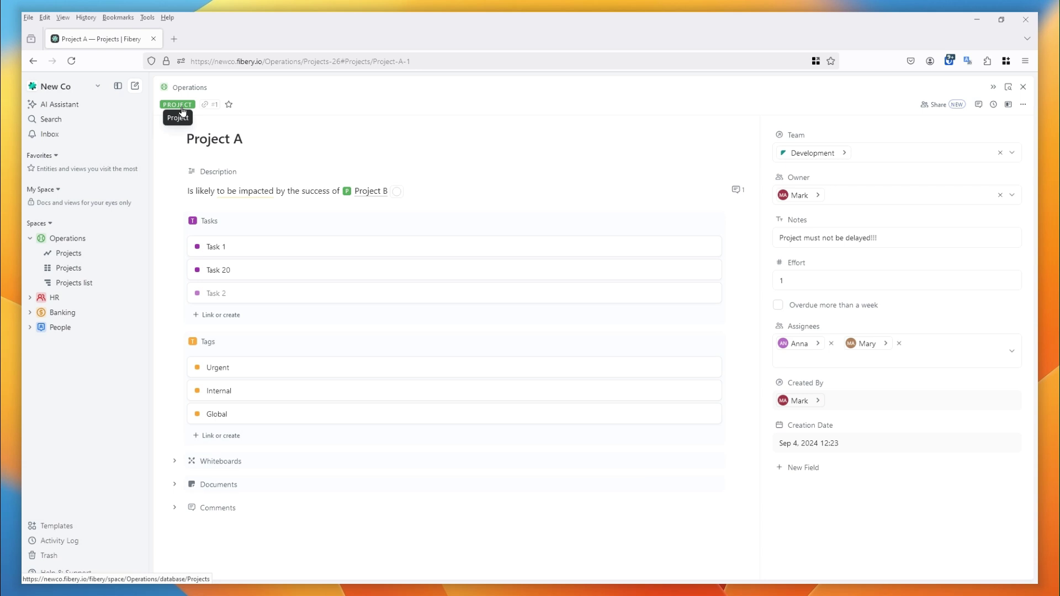
Visit the Projects database, return to Project A, and reveal its full UUID.
click(181, 105)
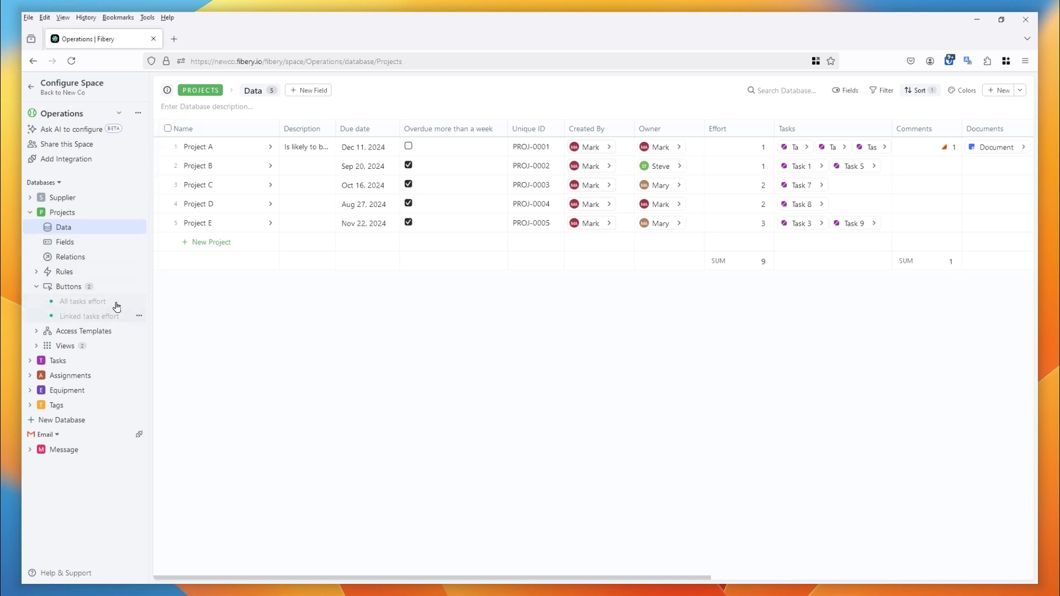
click(33, 60)
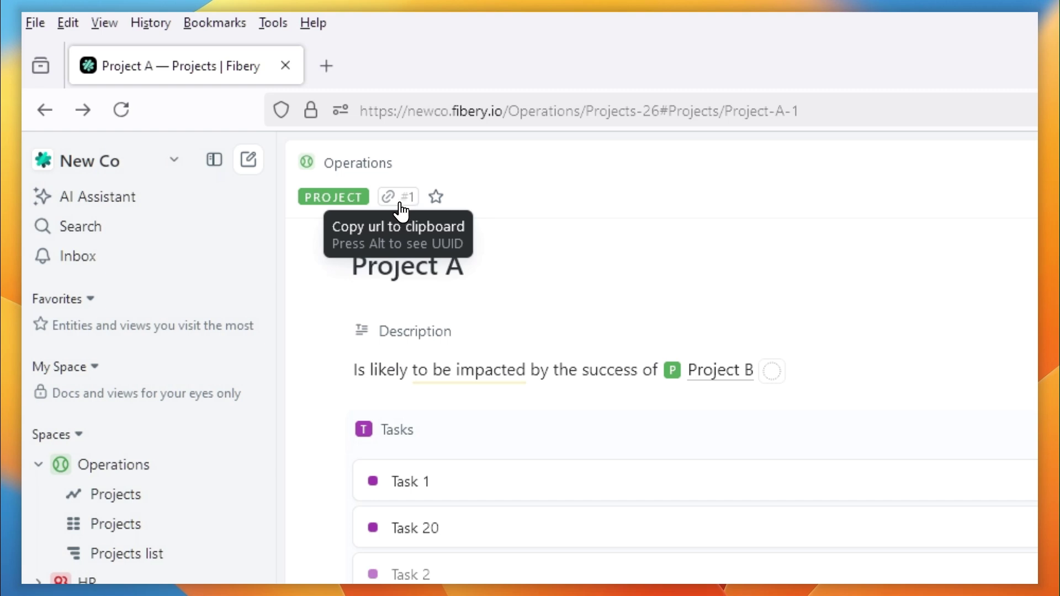
key(alt)
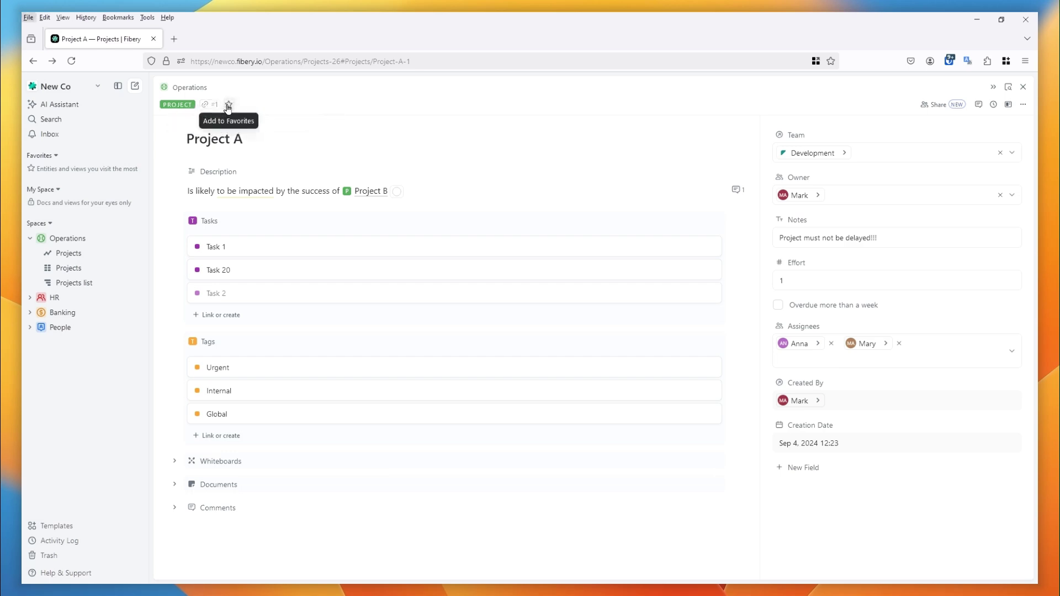
Star and unstar Project A, then list the views that include it.
click(228, 106)
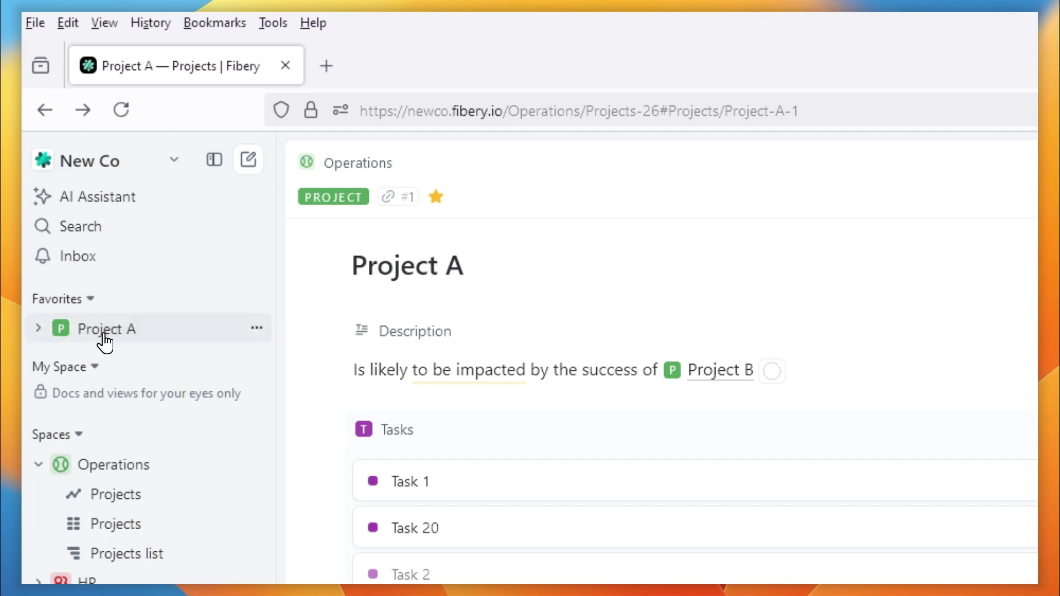
click(436, 199)
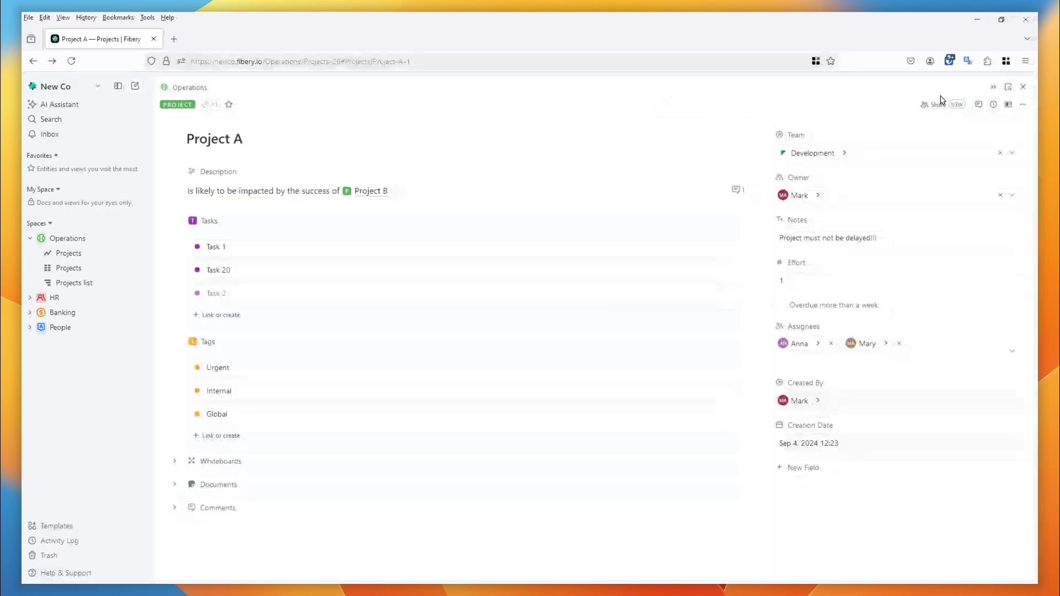
click(991, 88)
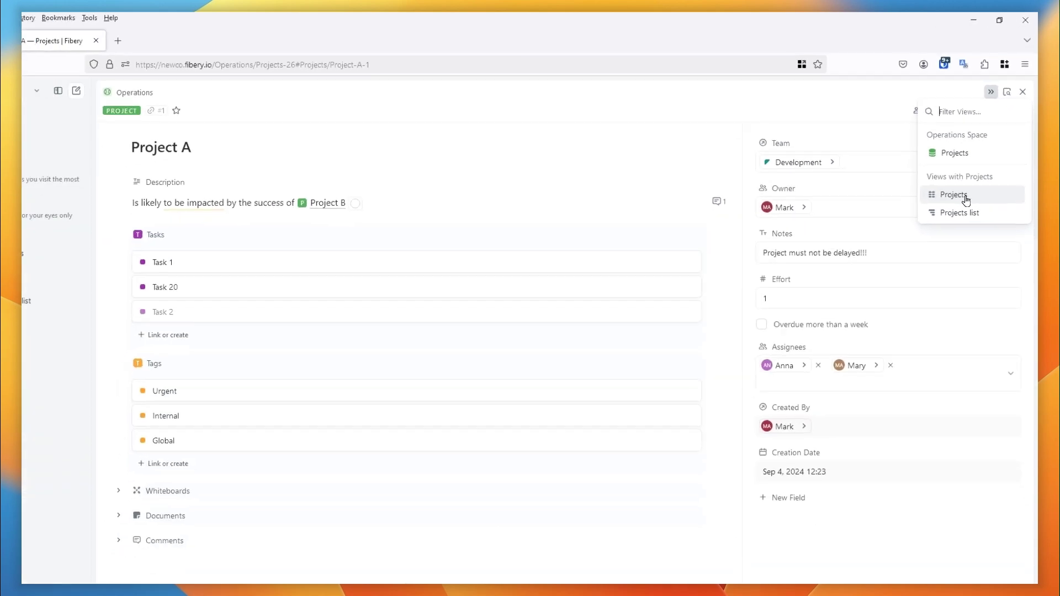
Briefly open the Projects grid view listing Projects A–E, then close it.
click(970, 188)
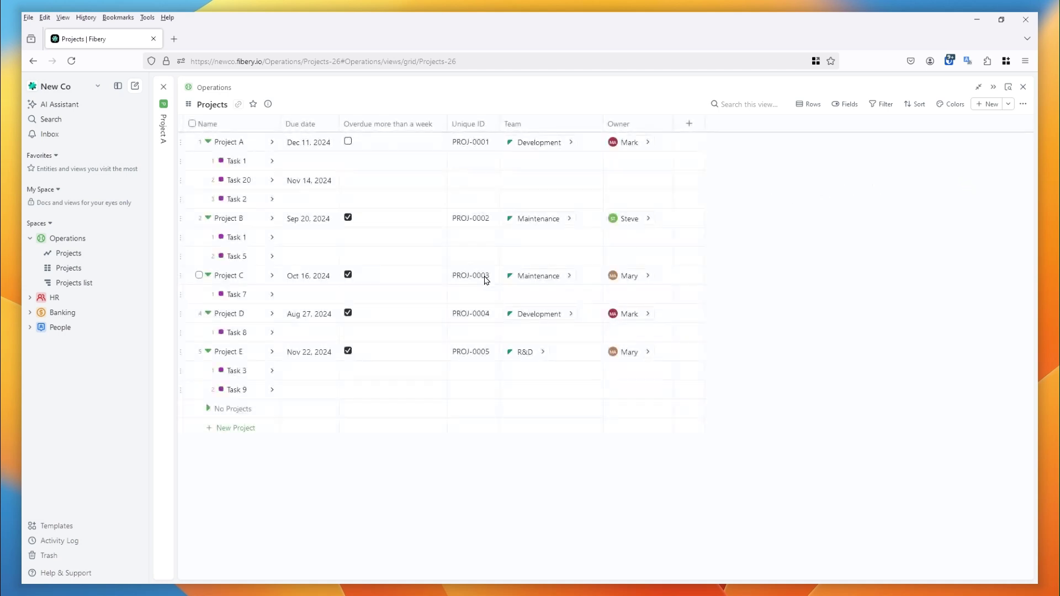
click(1023, 90)
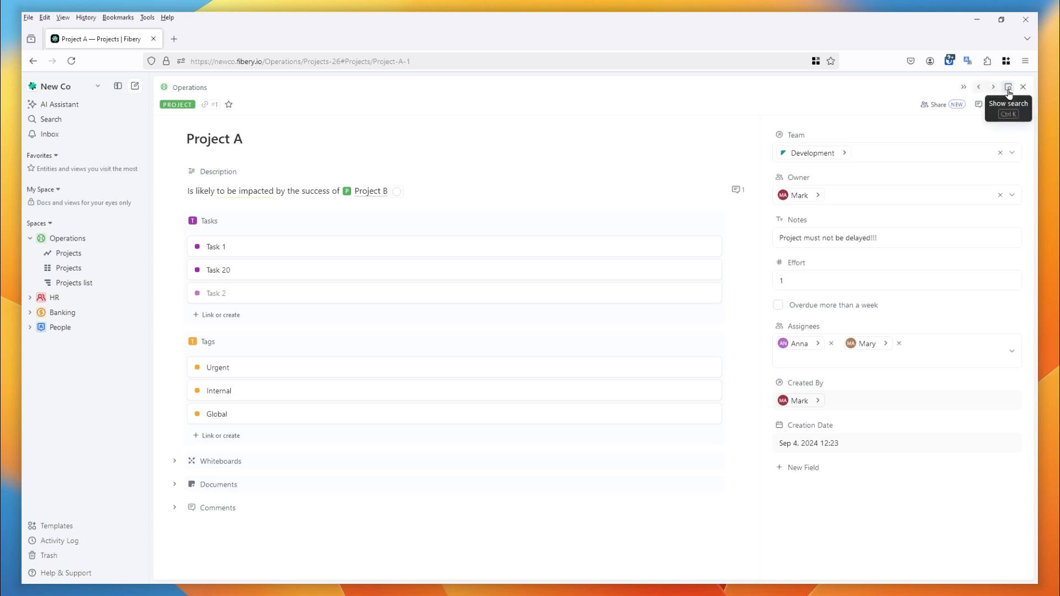
click(1007, 88)
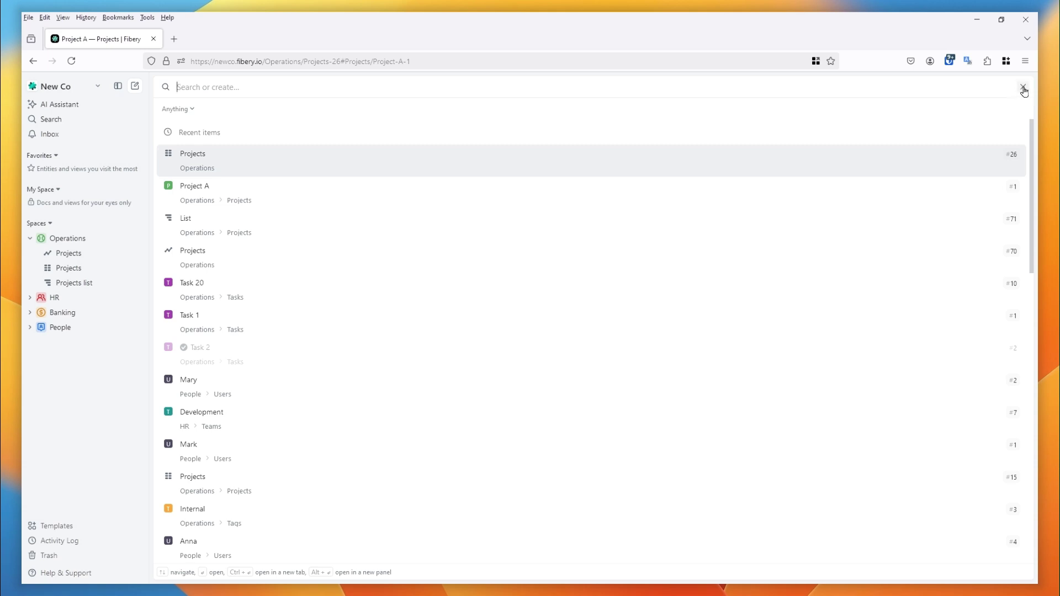
click(1022, 90)
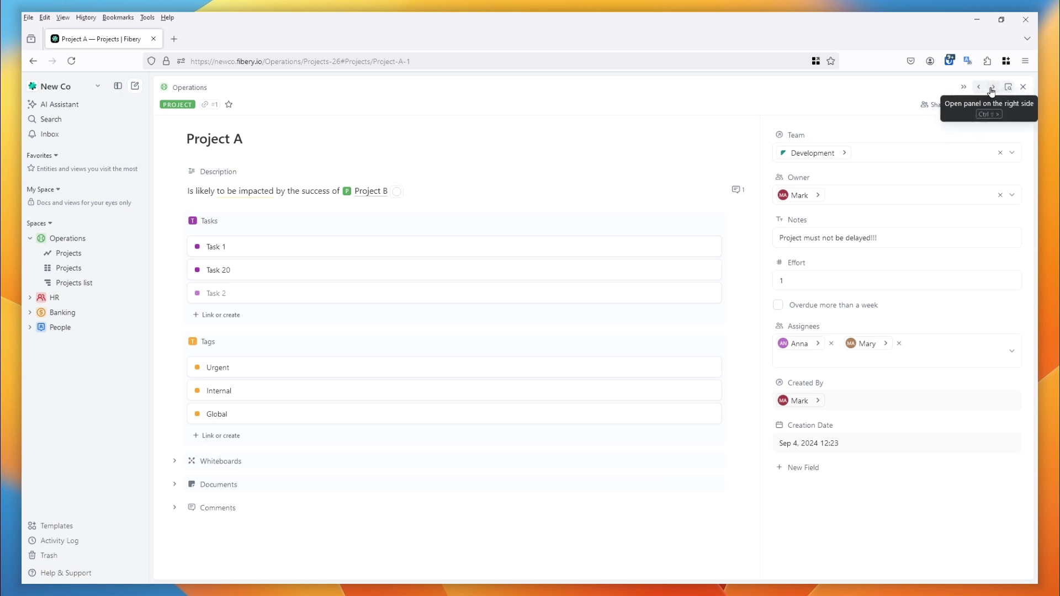
click(993, 90)
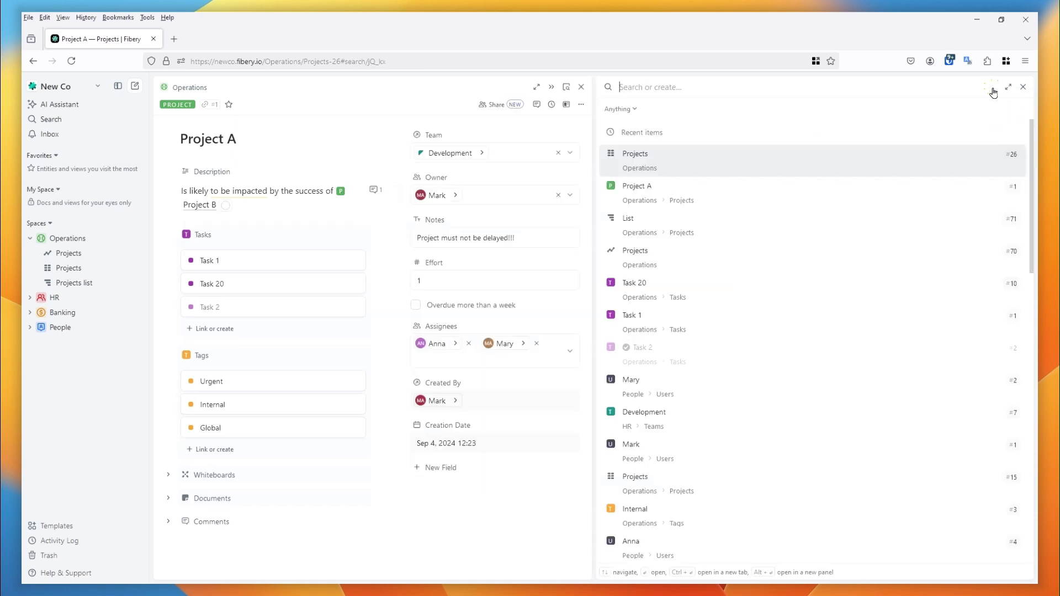
click(1023, 88)
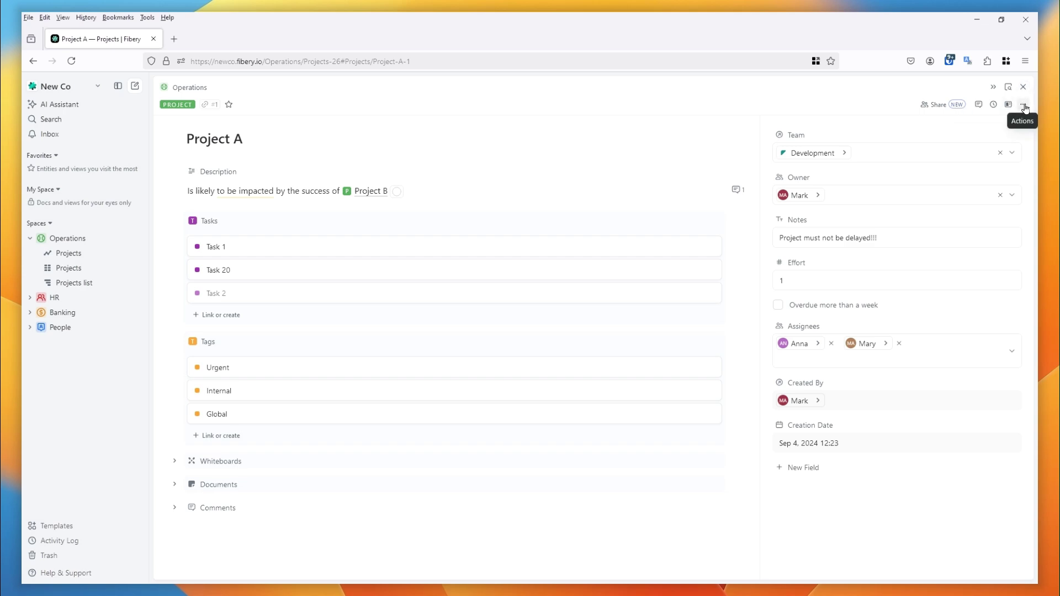
click(1024, 107)
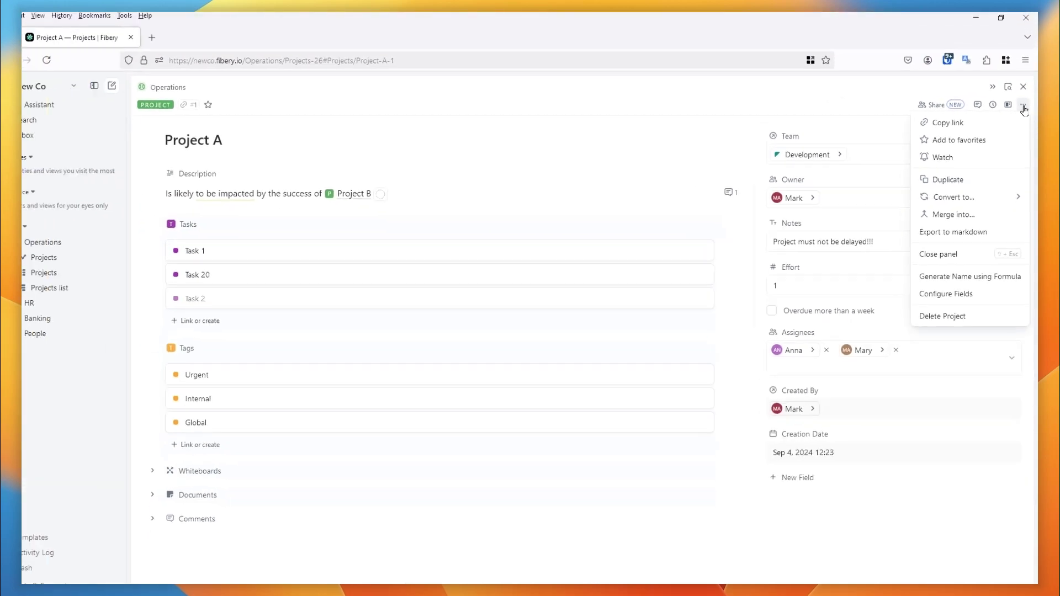
click(1023, 107)
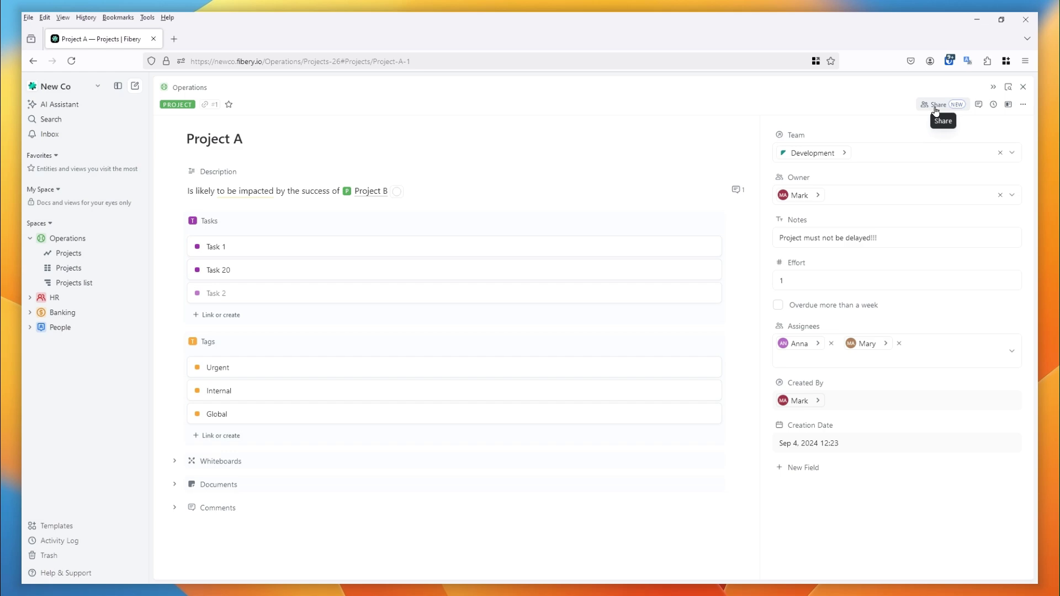
click(935, 109)
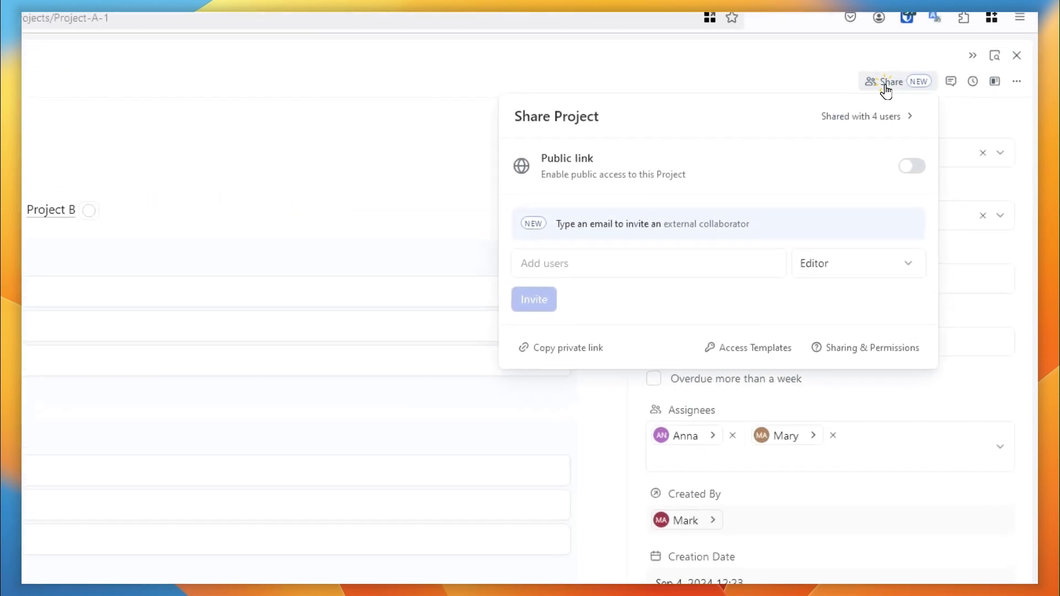
click(847, 122)
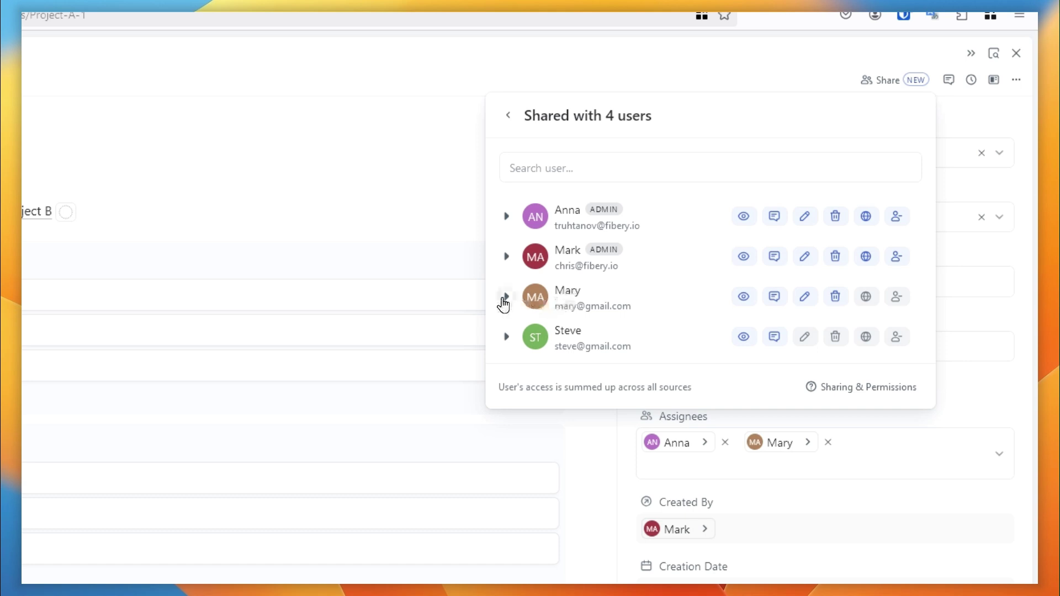
click(506, 336)
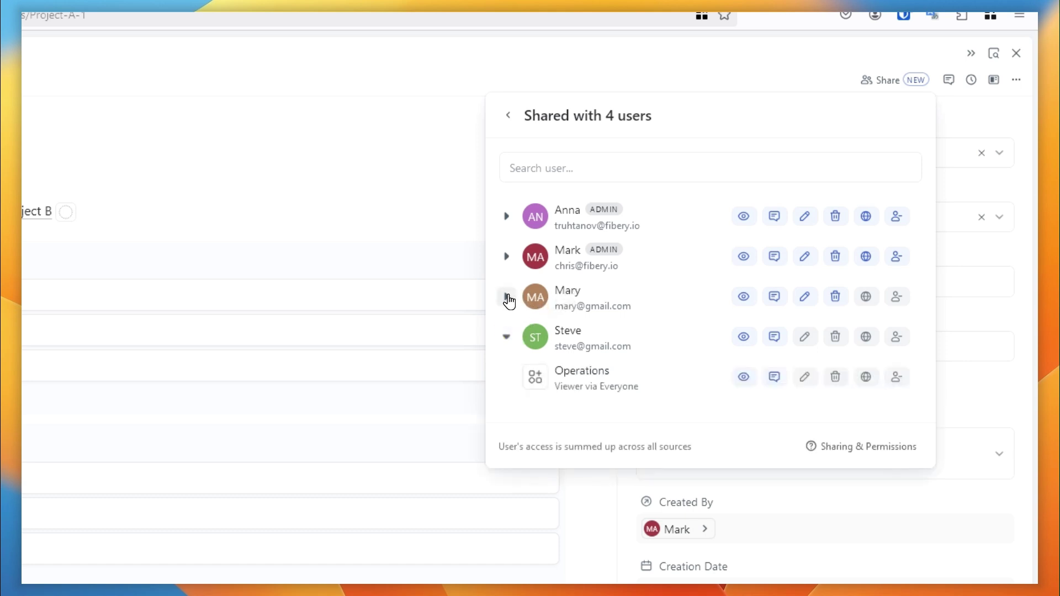
click(506, 297)
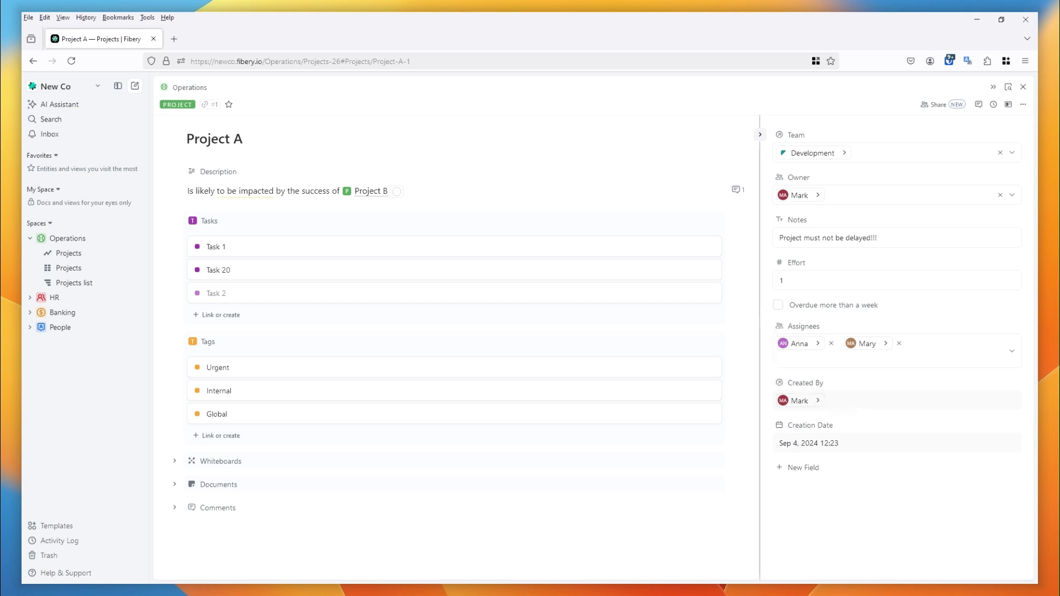
Drag the field panel divider right to narrow it, then collapse and re-expand the panel.
drag(760, 332, 786, 331)
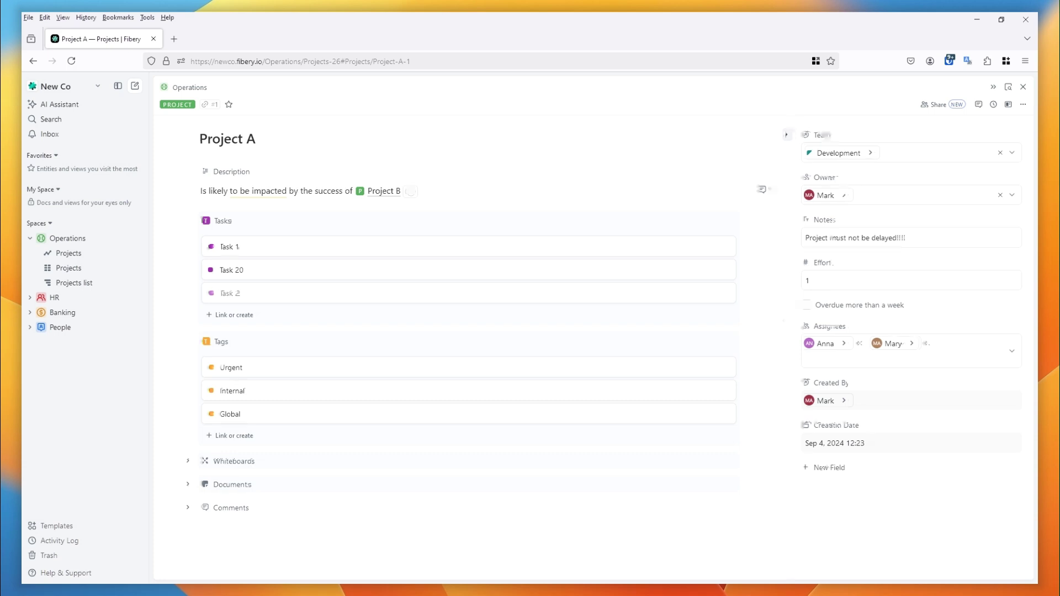
click(784, 134)
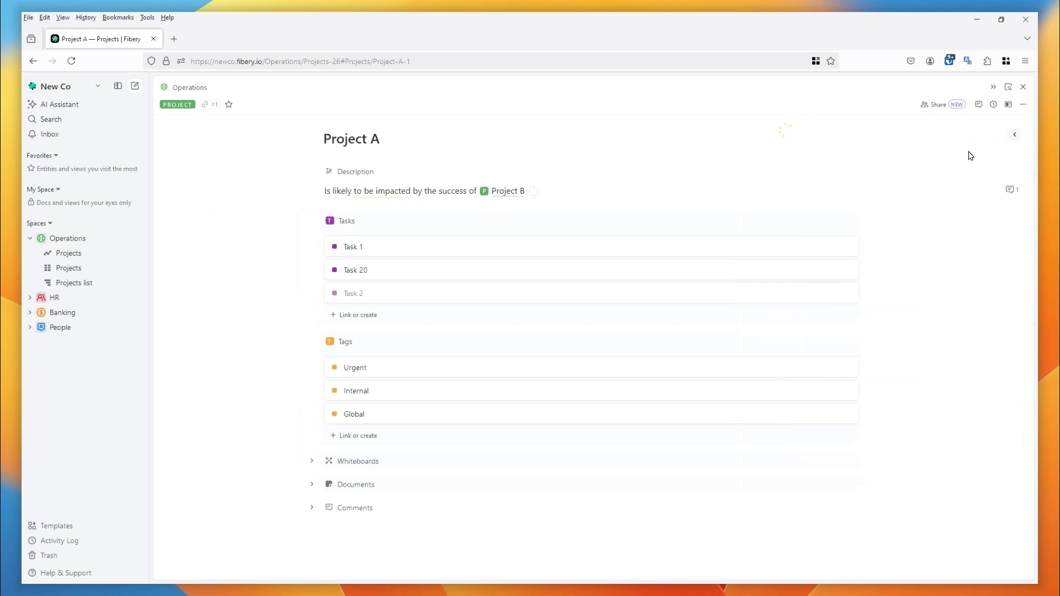
click(1014, 137)
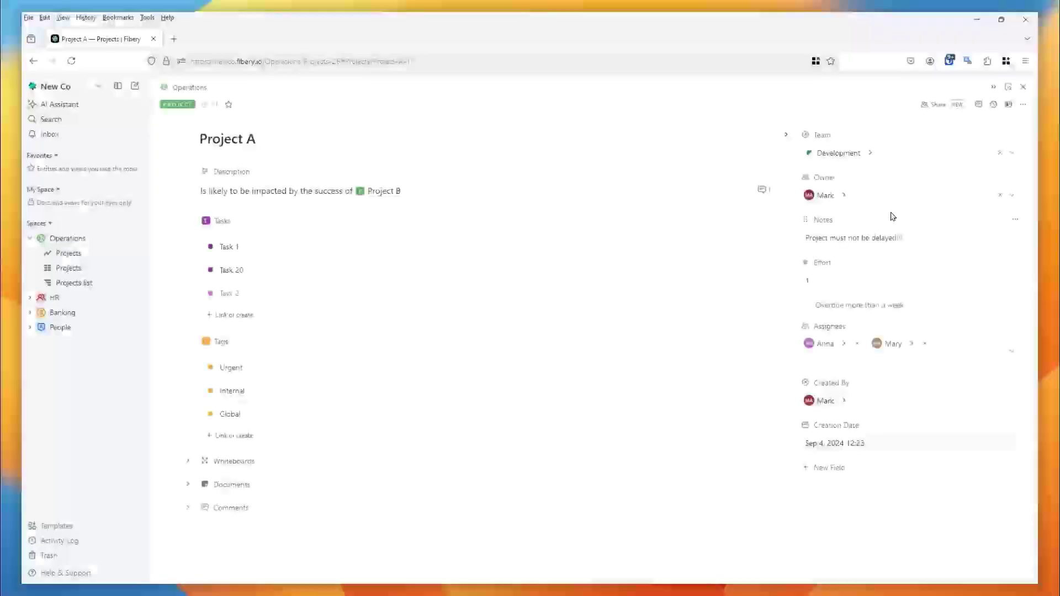
Browse Project A's open and resolved comment threads, then switch to its Activity history.
click(979, 105)
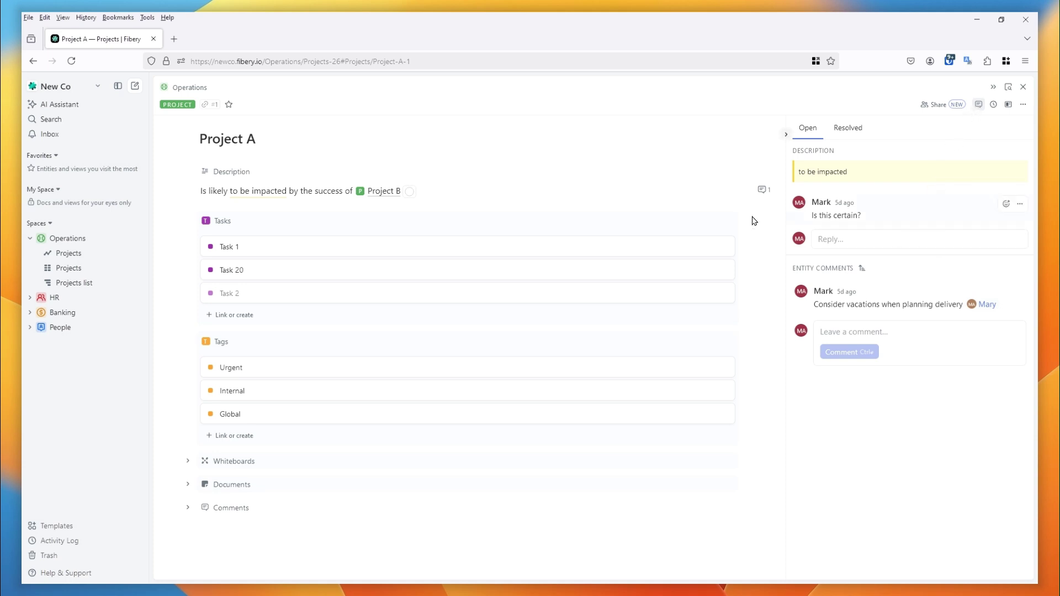
click(263, 194)
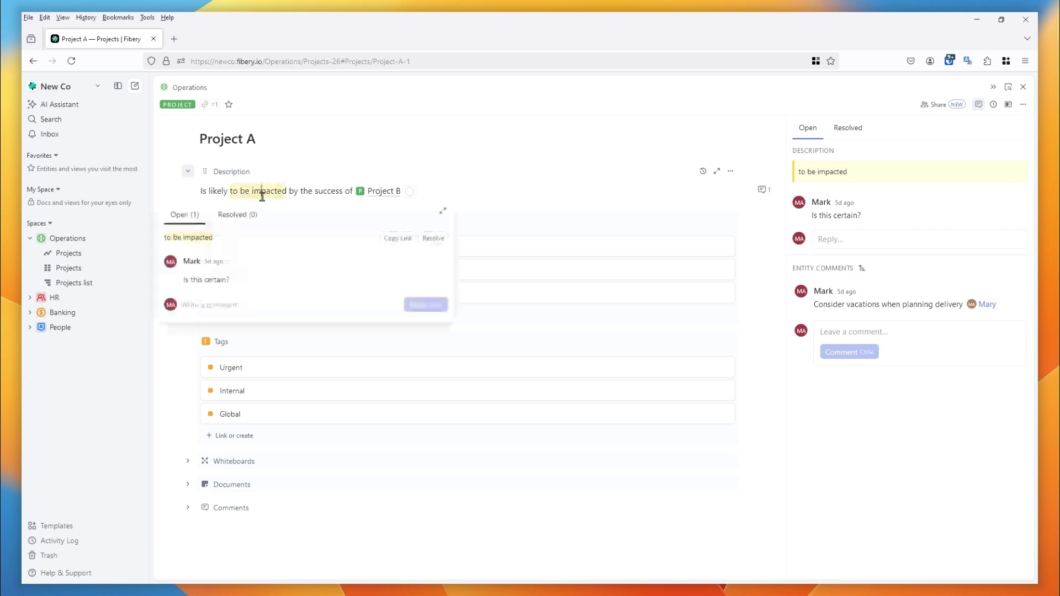
click(500, 200)
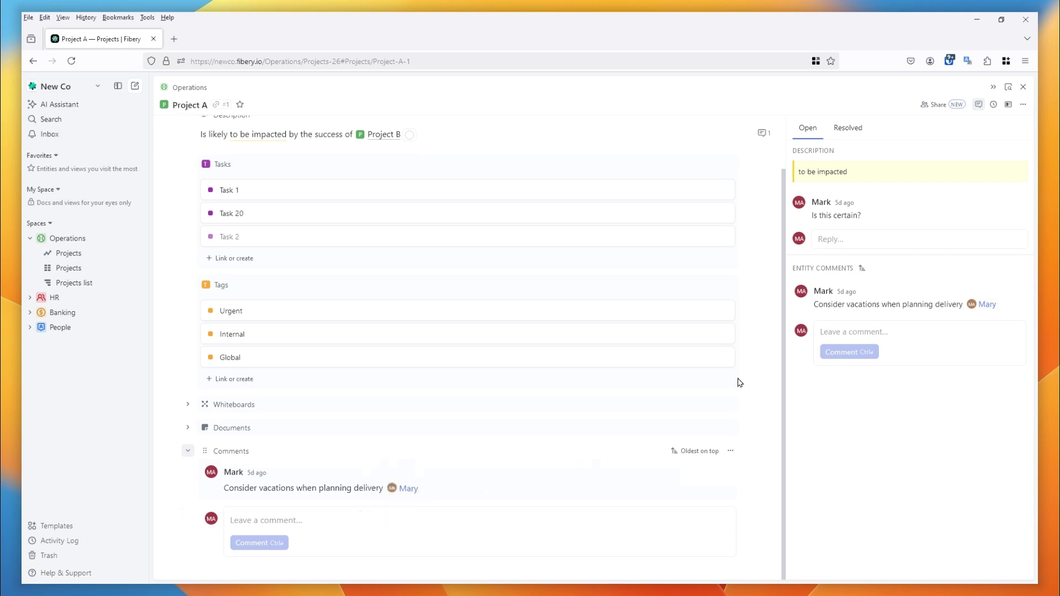
click(844, 129)
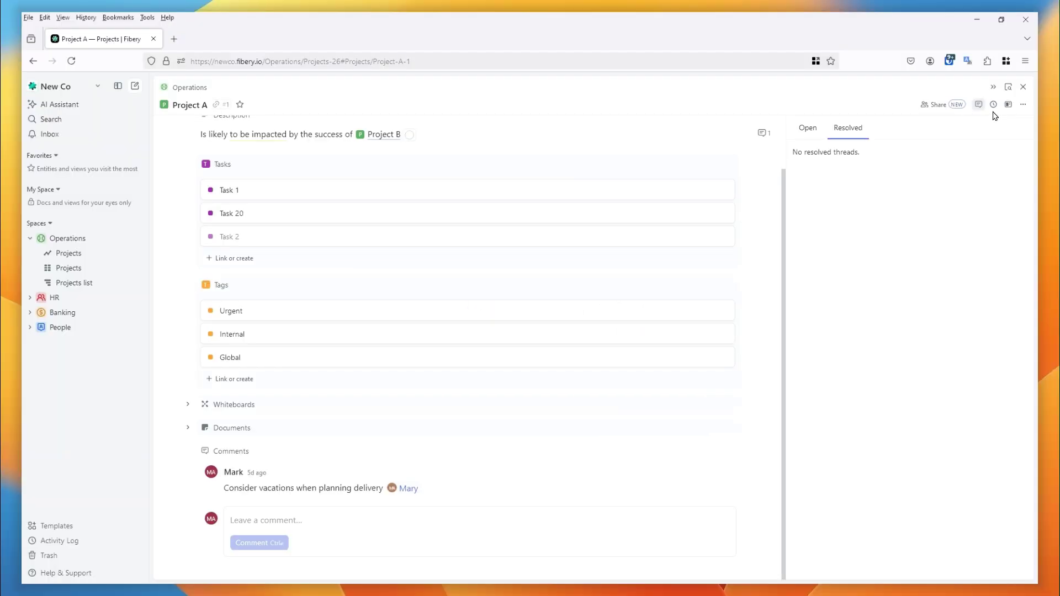
click(993, 108)
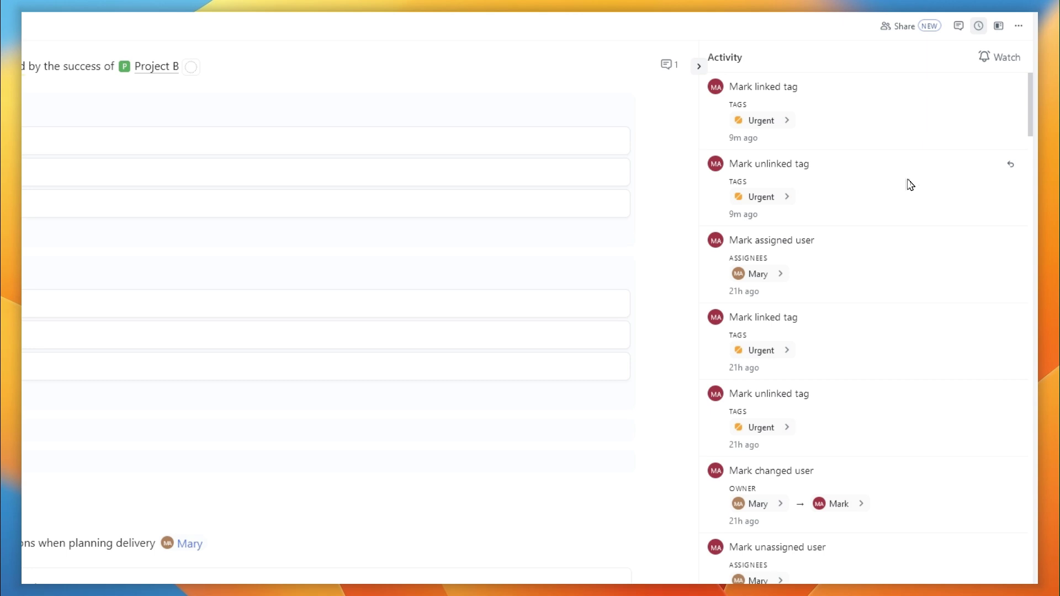
Scroll through Project A's activity history and watch the project for all activity.
scroll(880, 529, down, 10)
scroll(883, 534, up, 8)
scroll(883, 534, up, 2)
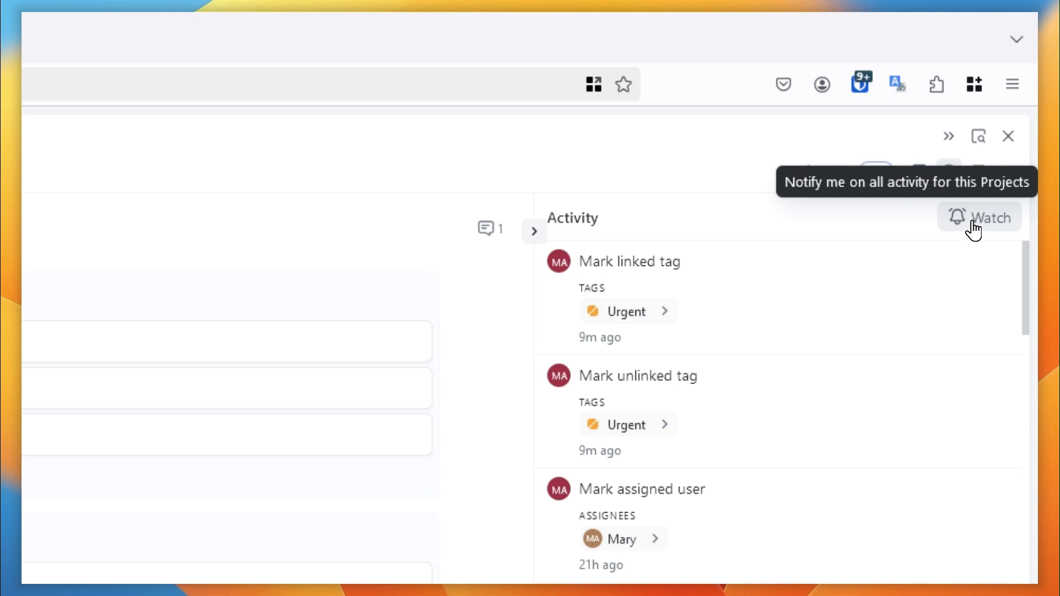
click(972, 230)
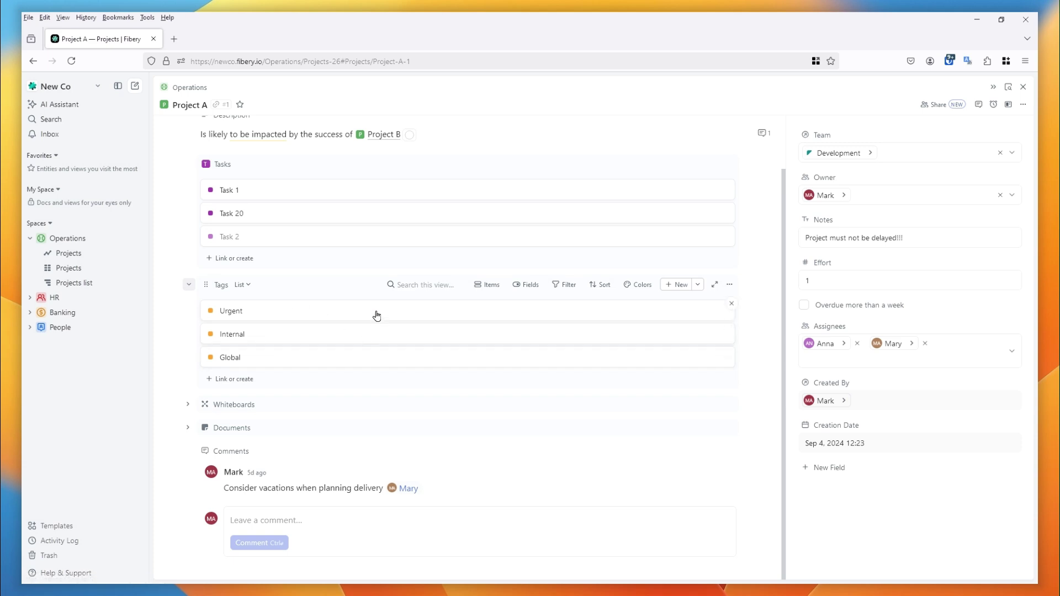
Move the Tags section into the side field panel.
click(729, 284)
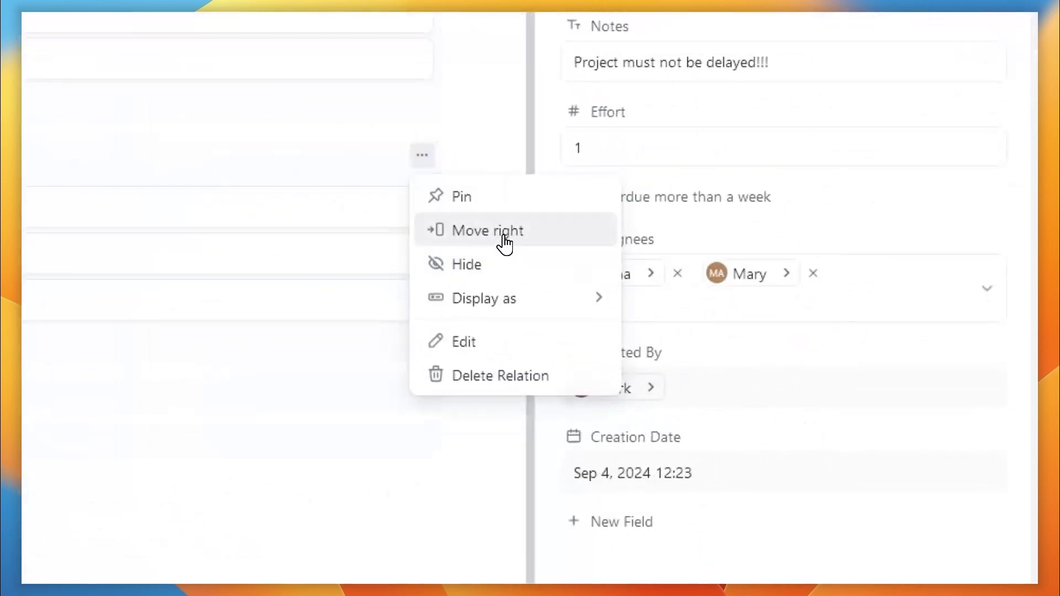
click(504, 231)
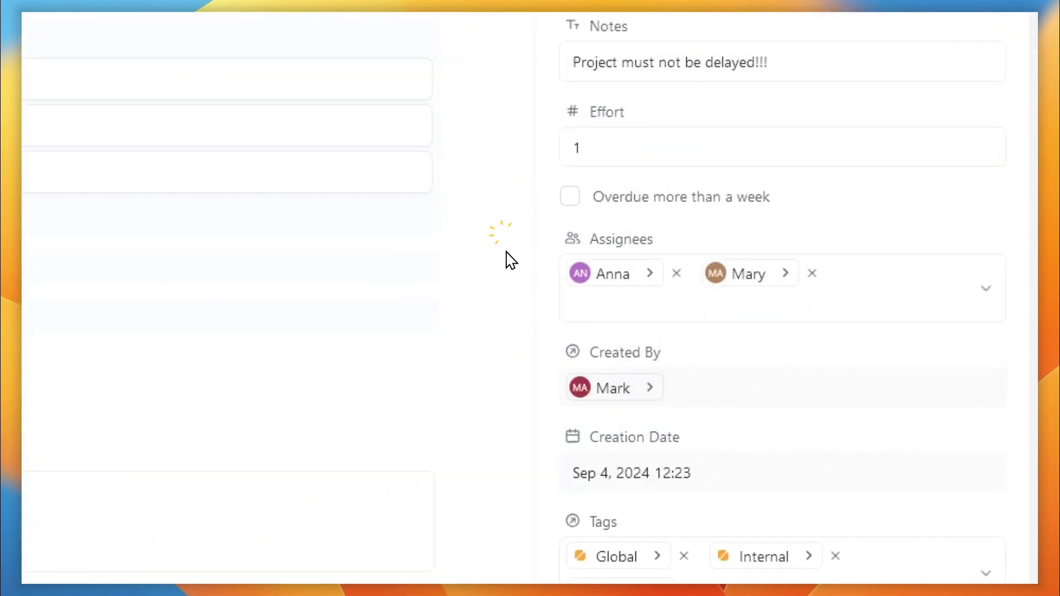
scroll(788, 440, down, 3)
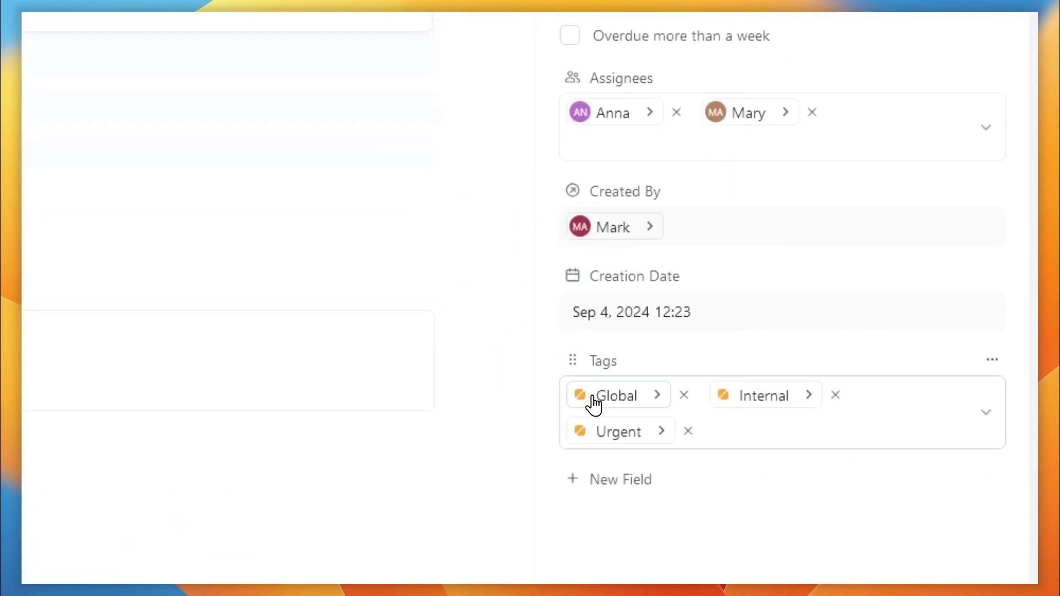
scroll(678, 423, down, 1)
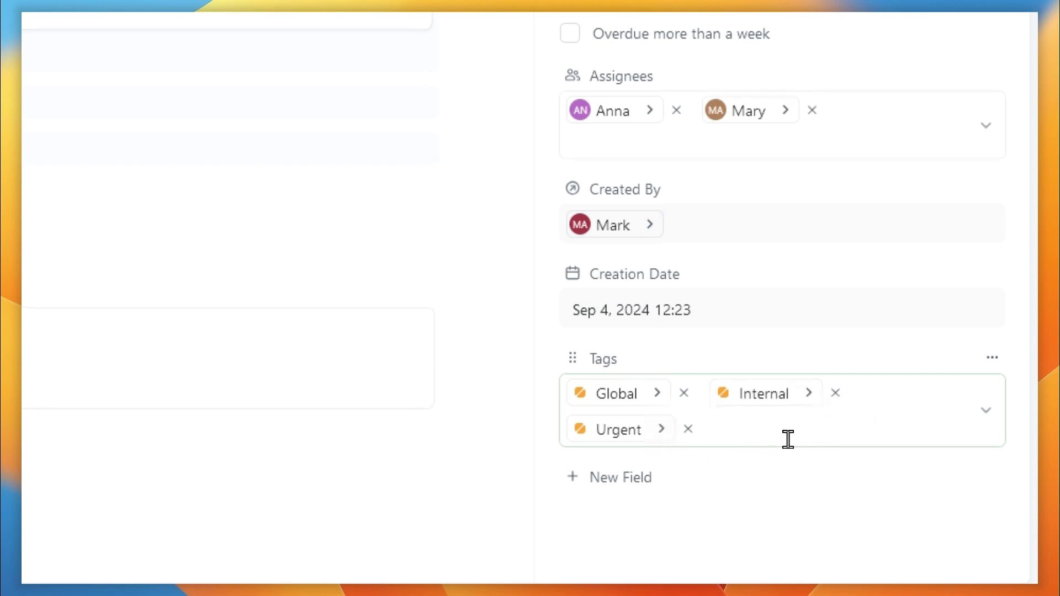
Remove the Urgent and Global tags, re-add Global, and move Assignees into the main section.
click(687, 429)
click(683, 393)
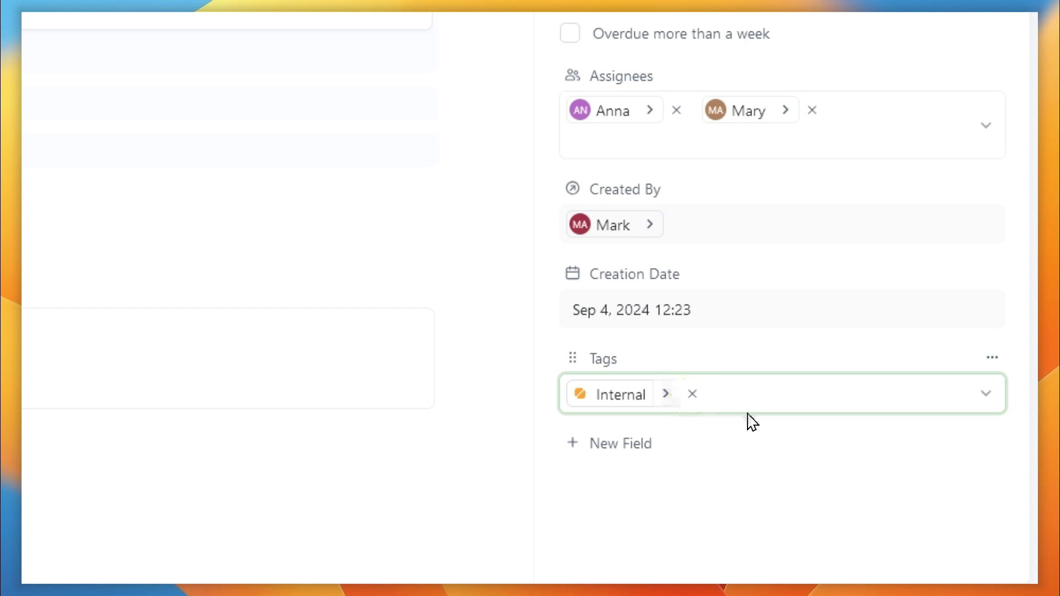
click(783, 395)
click(699, 477)
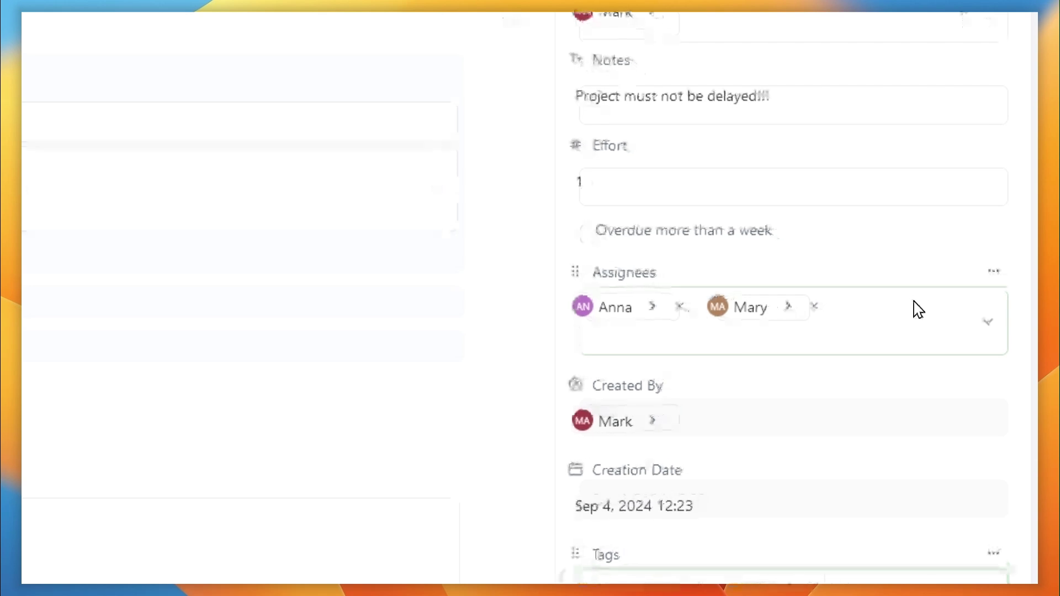
click(994, 276)
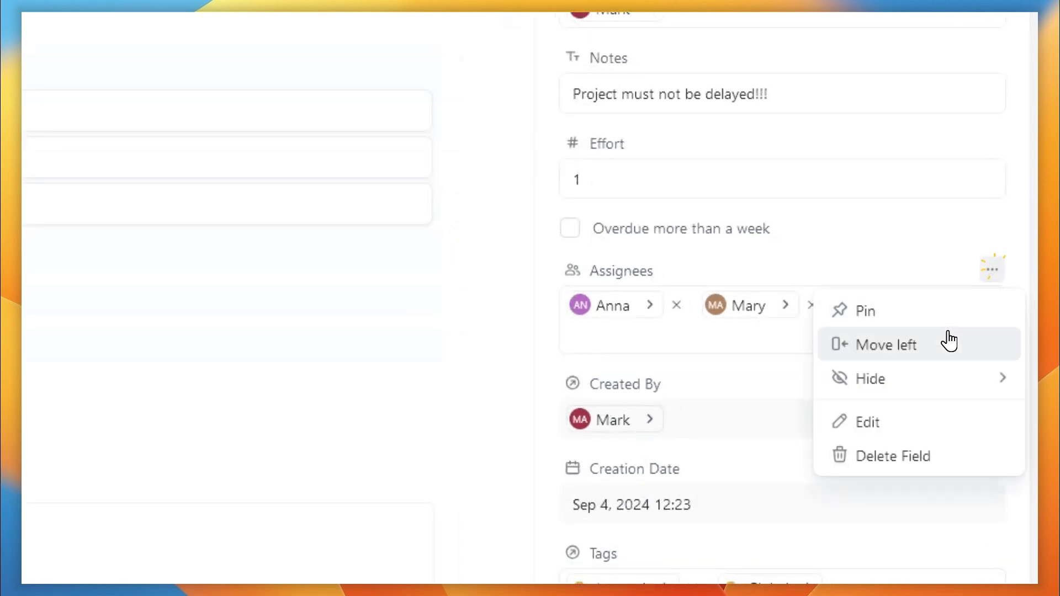
click(935, 346)
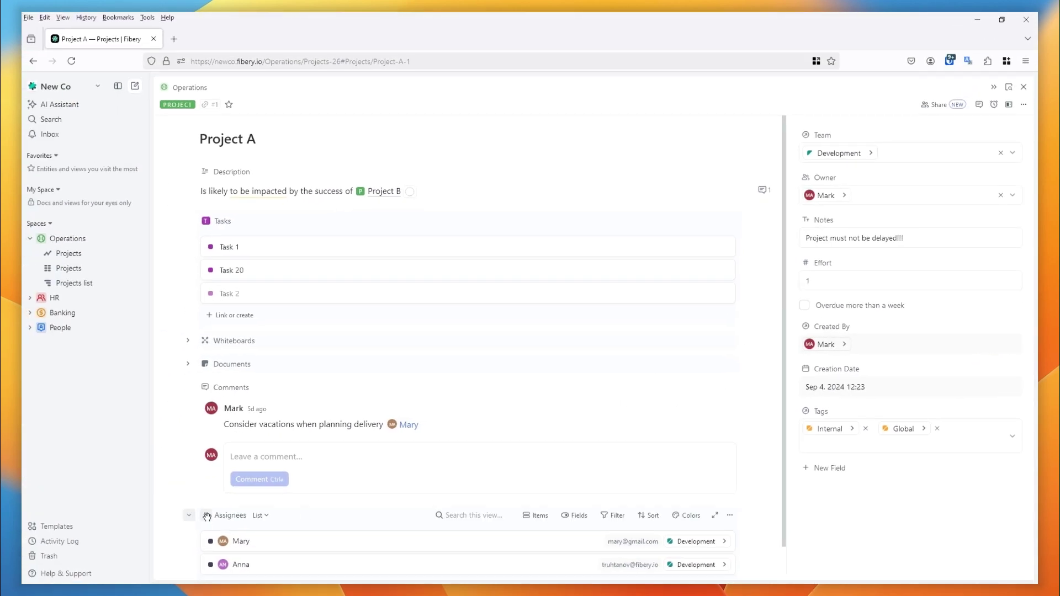
Place Assignees between Tasks and Whiteboards and confirm Email is shown for assignees.
drag(88, 532, 89, 363)
drag(194, 366, 219, 343)
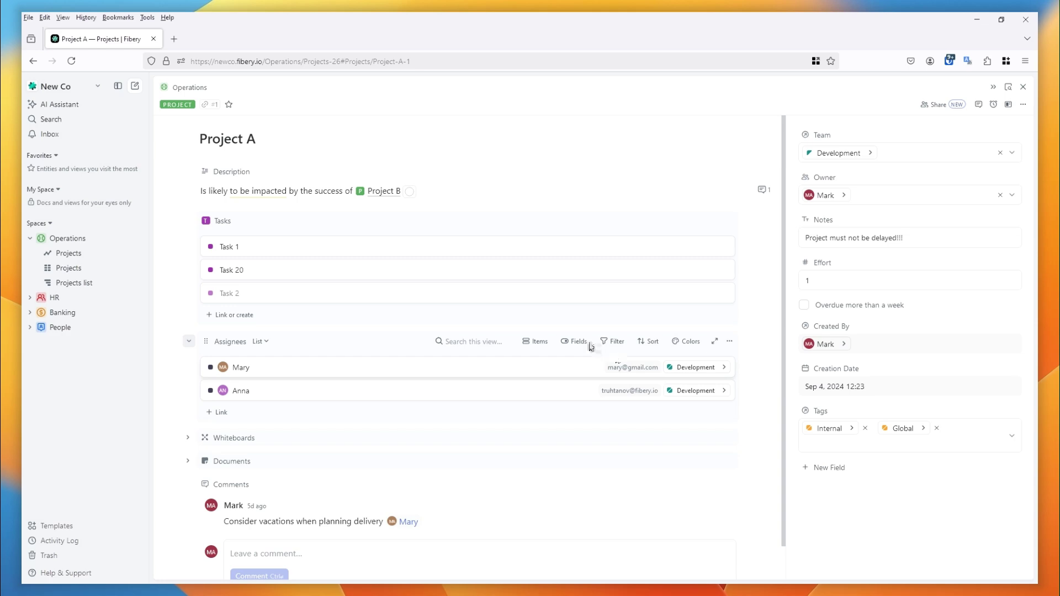
click(569, 341)
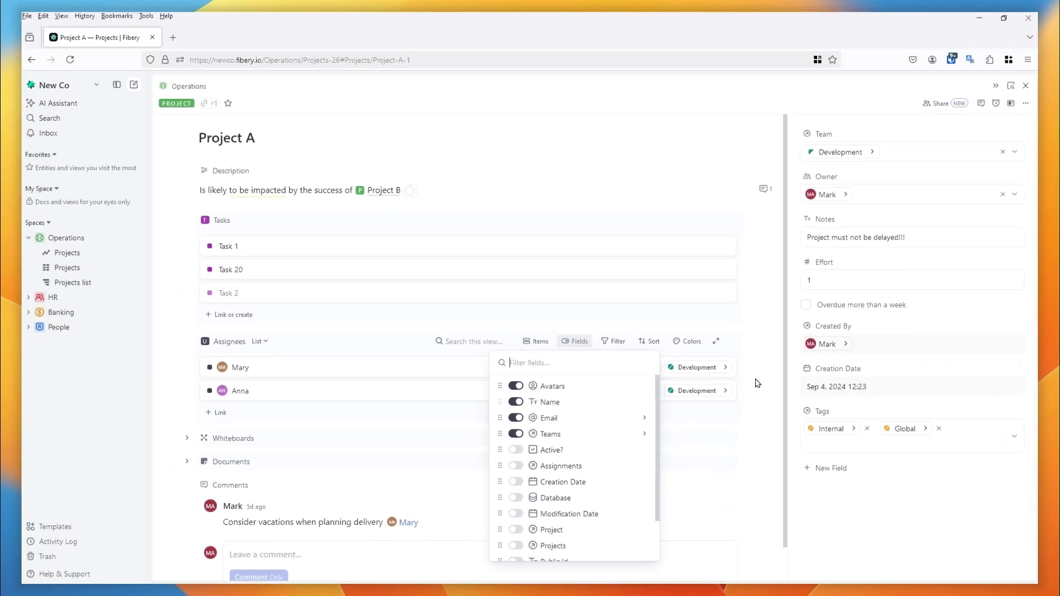
click(758, 383)
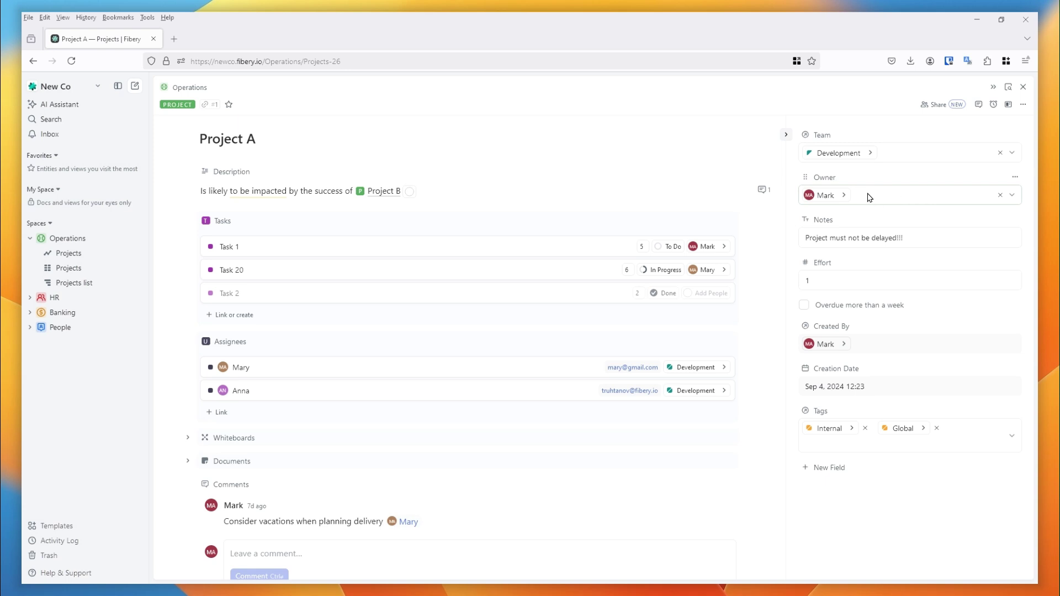
Open the Owner field's user filter and add a new condition row.
click(913, 198)
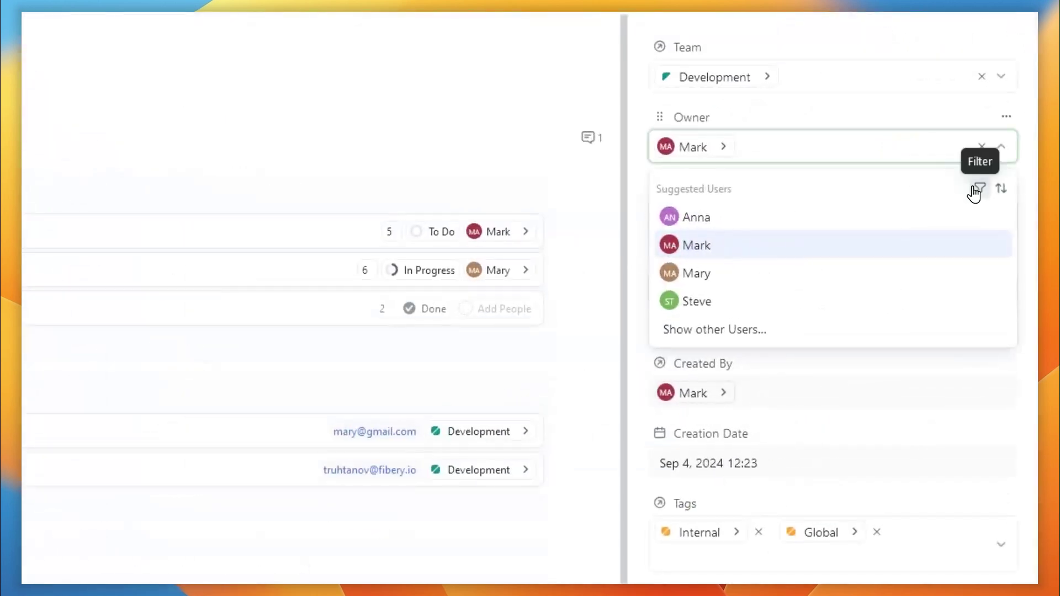
click(979, 189)
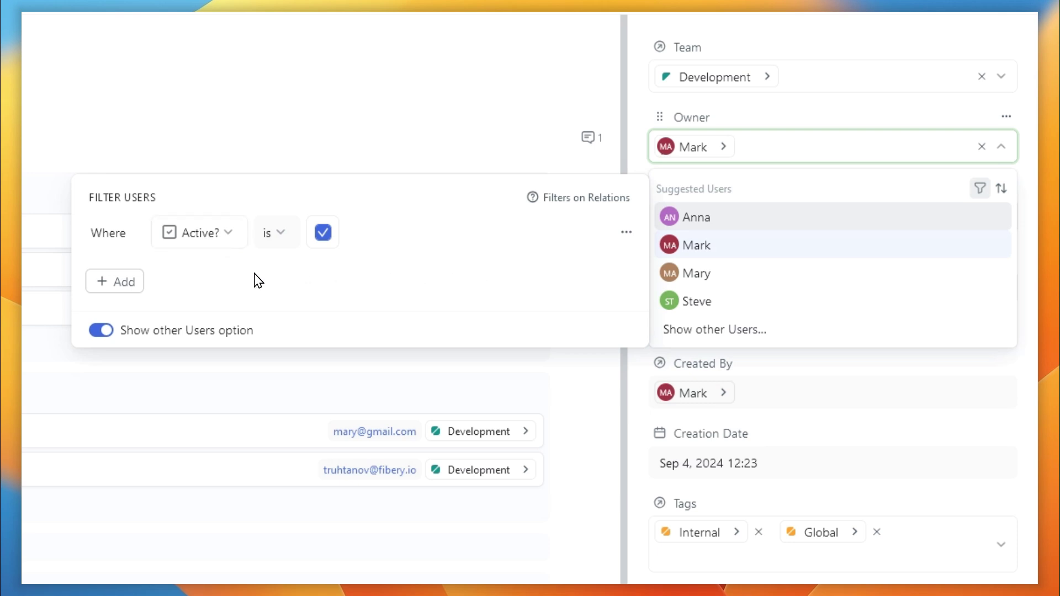
click(121, 286)
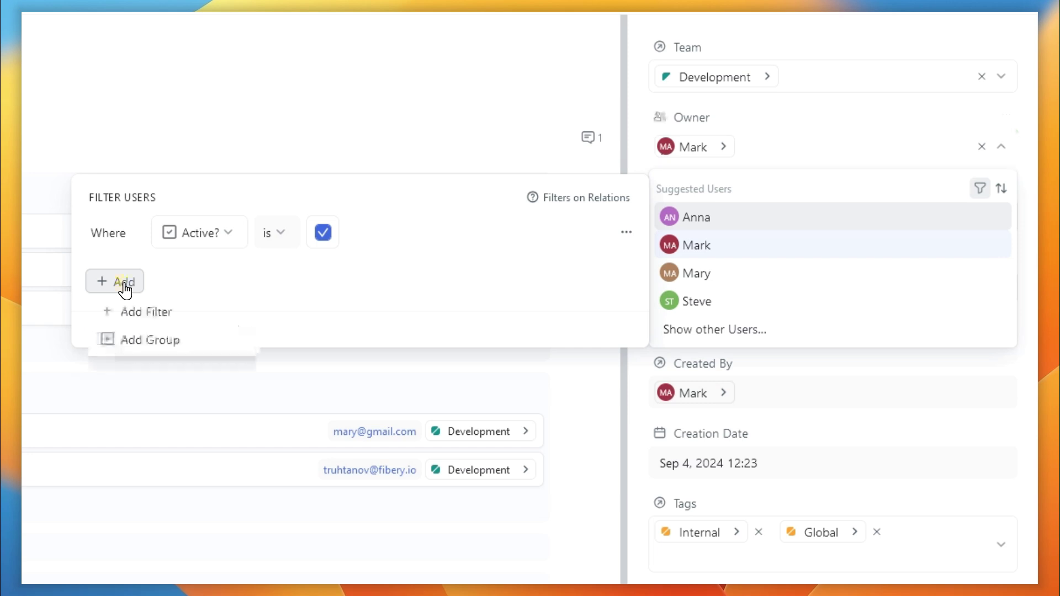
click(145, 318)
Set the new condition to Role contains Admin, then switch its field to Teams.
click(214, 276)
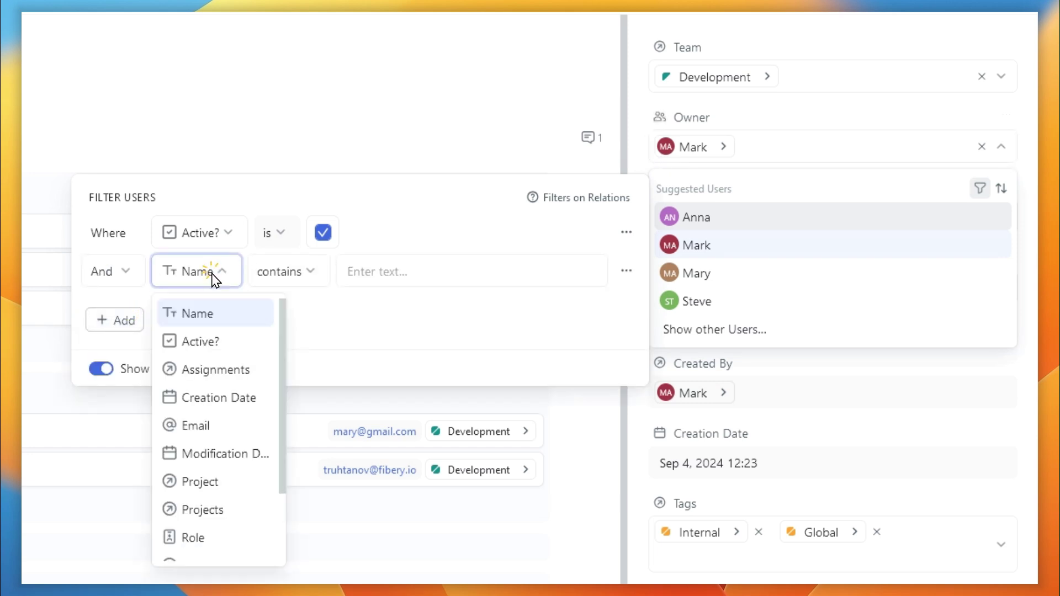
click(207, 538)
click(375, 268)
text(Admin)
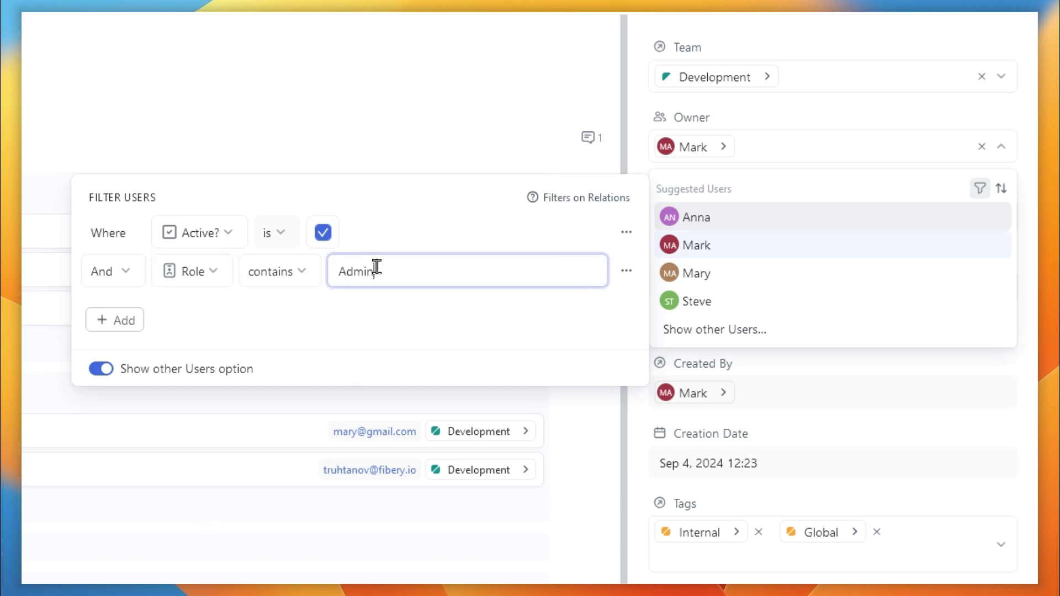
click(345, 326)
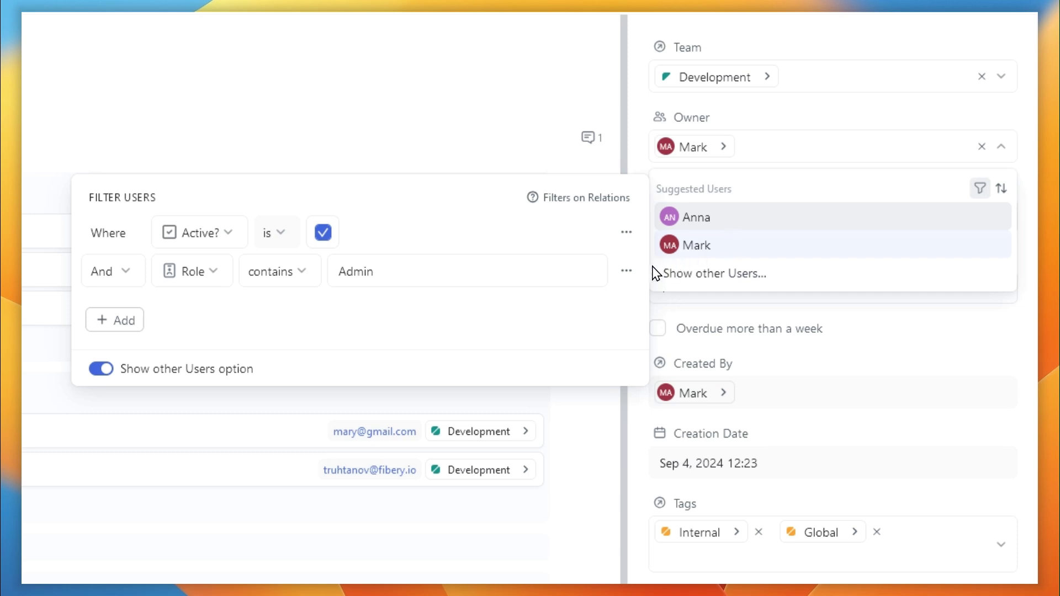
click(217, 272)
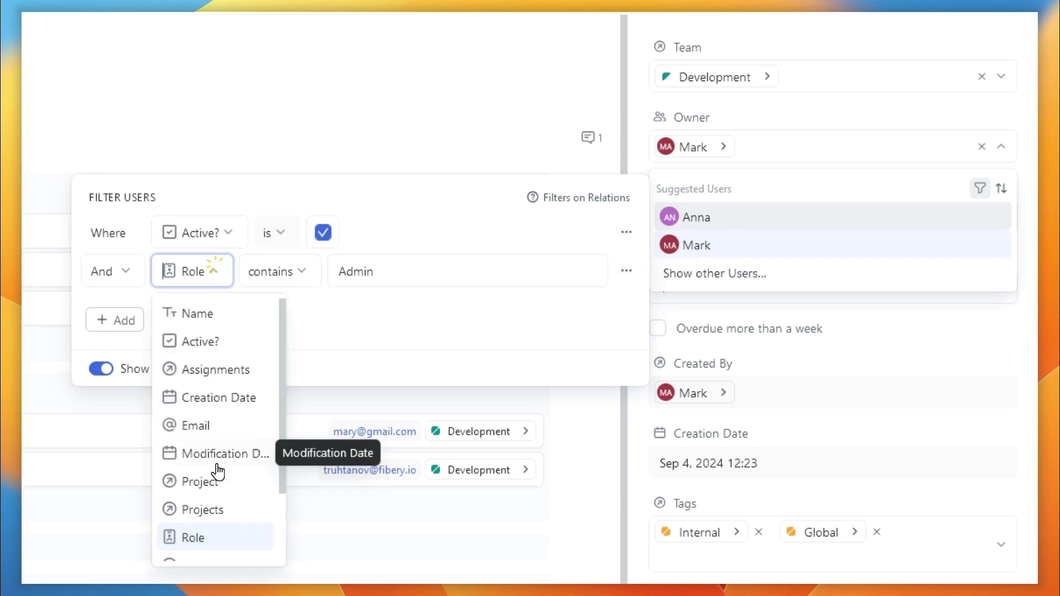
scroll(219, 475, down, 2)
click(206, 555)
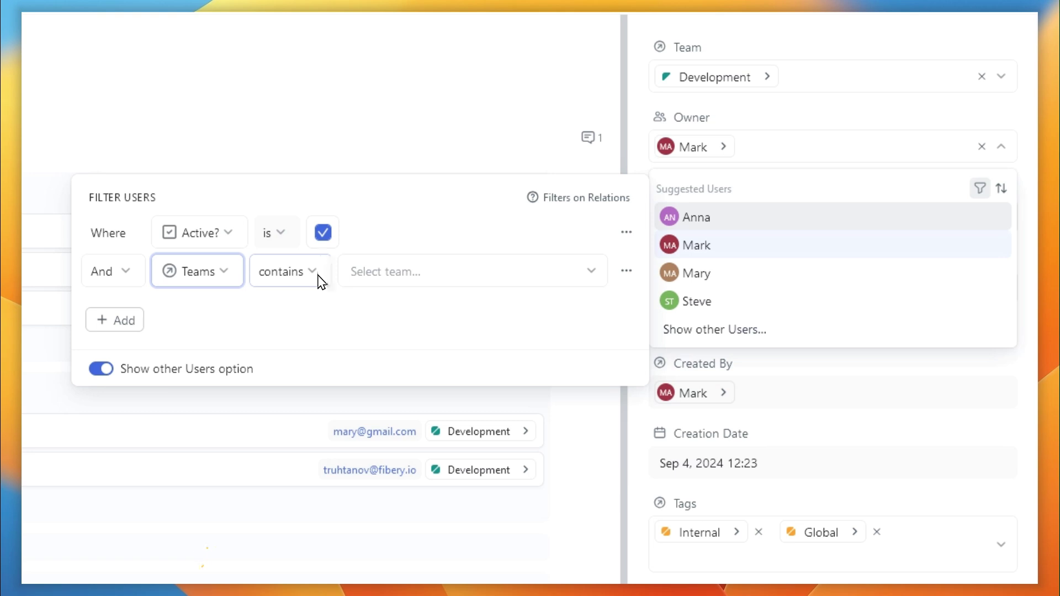
Set the Owner filter's Teams value to R&D, then change it to the project's own team.
click(367, 273)
click(406, 455)
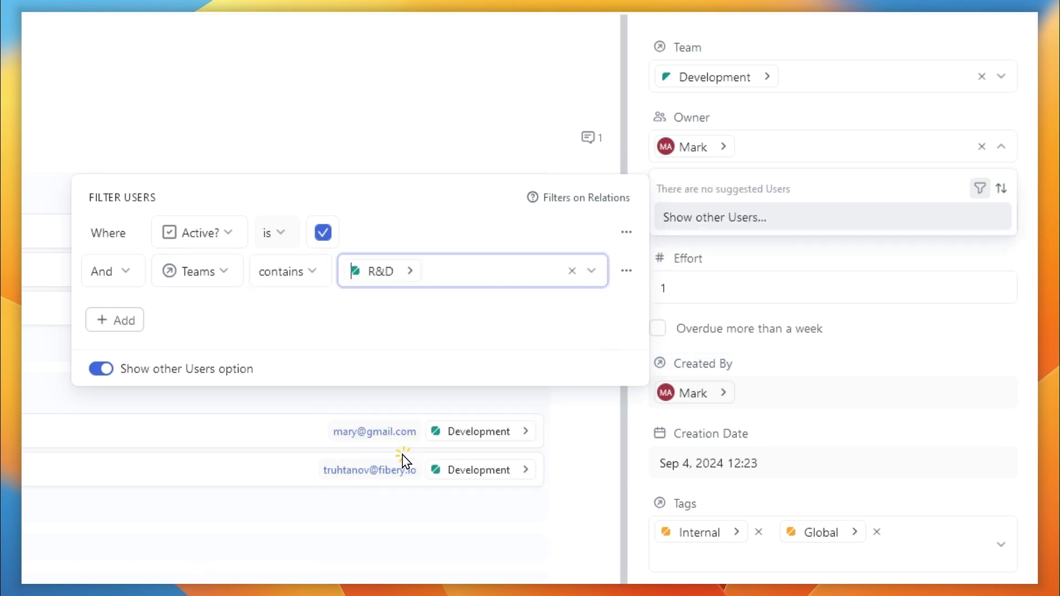
click(452, 280)
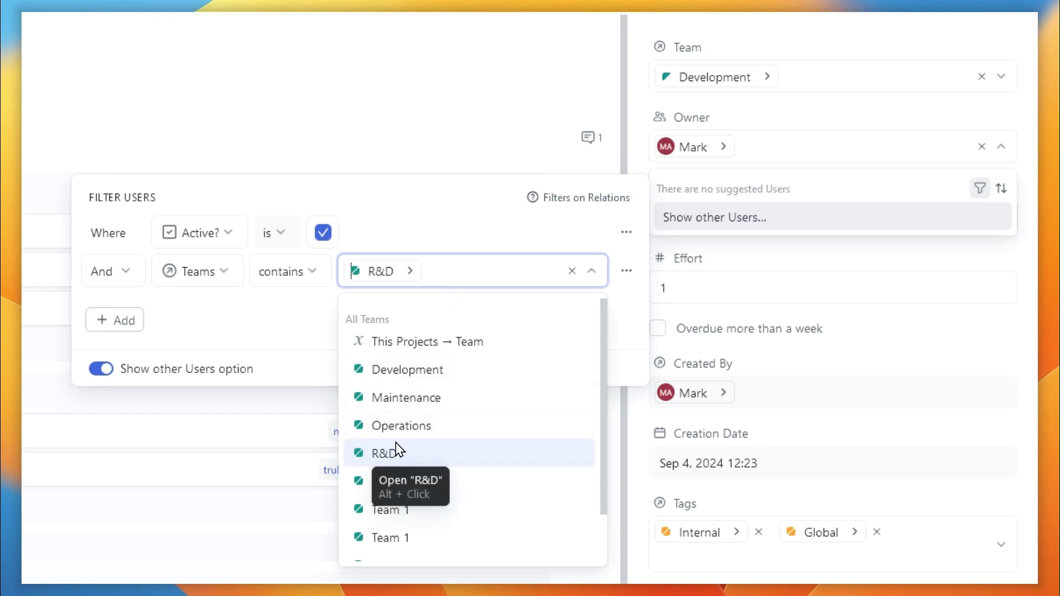
click(409, 345)
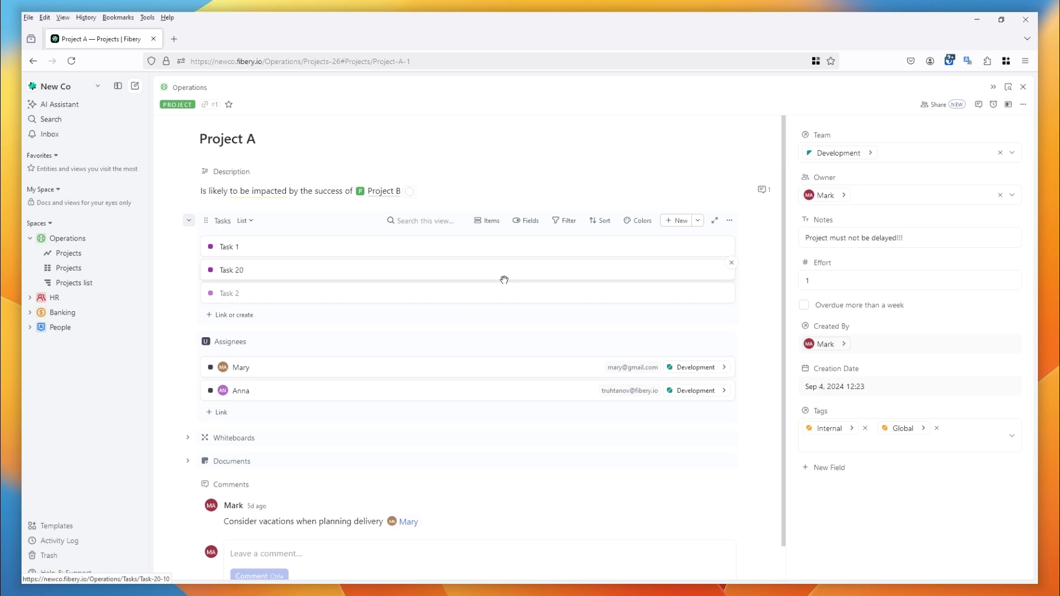
Show Effort and State on the Tasks list, then try dragging a task to reorder it.
click(524, 226)
click(464, 281)
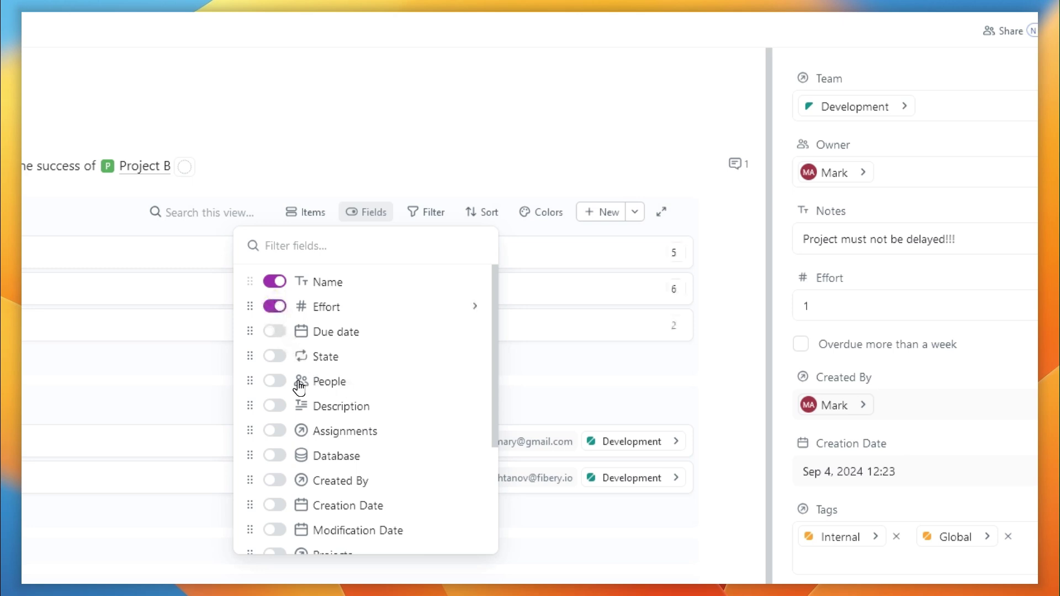
click(275, 356)
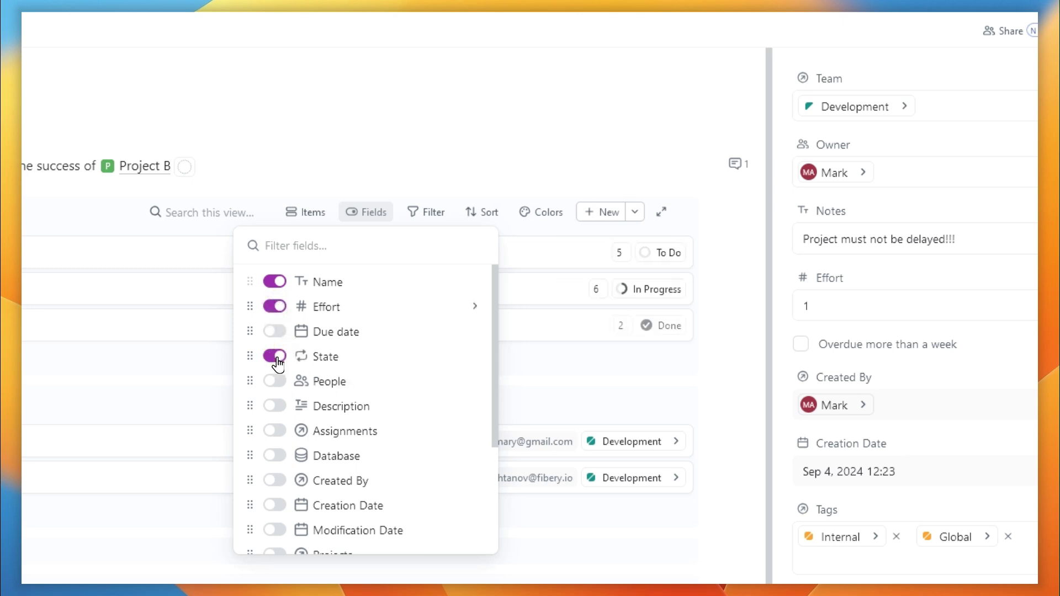
click(745, 307)
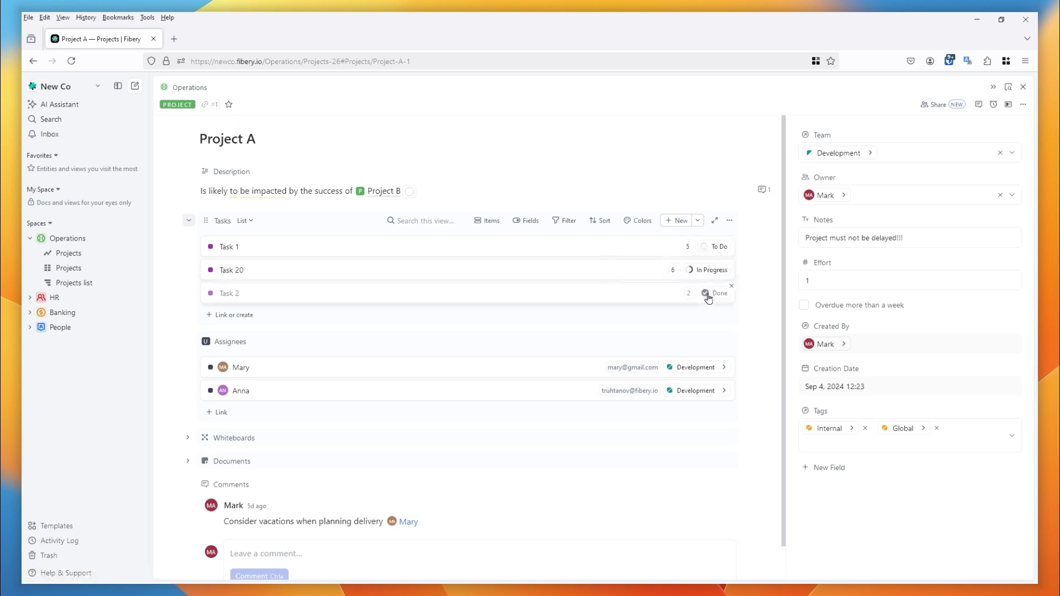
drag(522, 292, 435, 279)
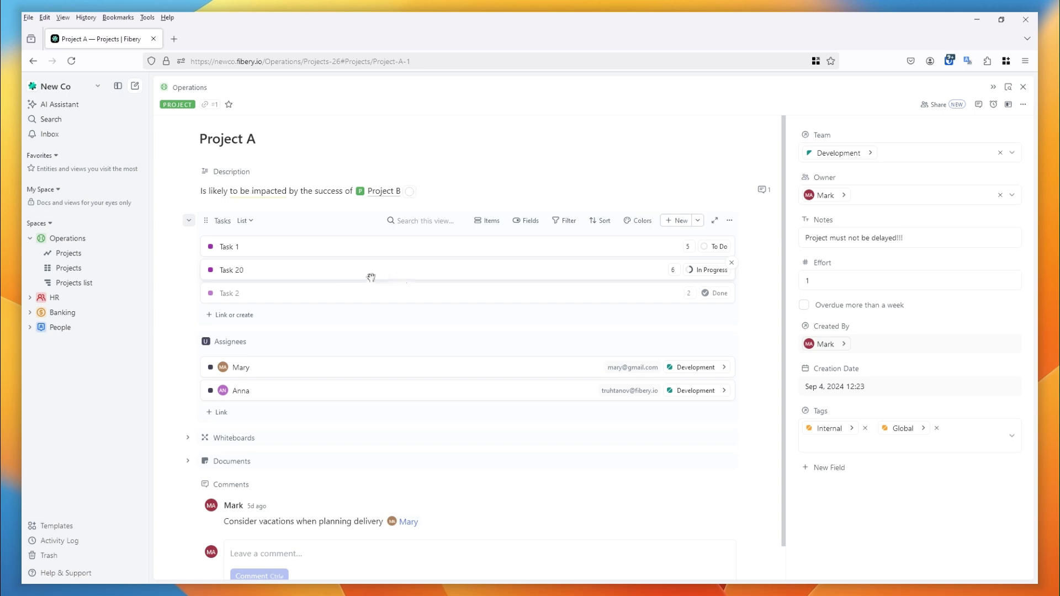
Add a Board view to Project A's Tasks with columns grouped by State.
click(251, 222)
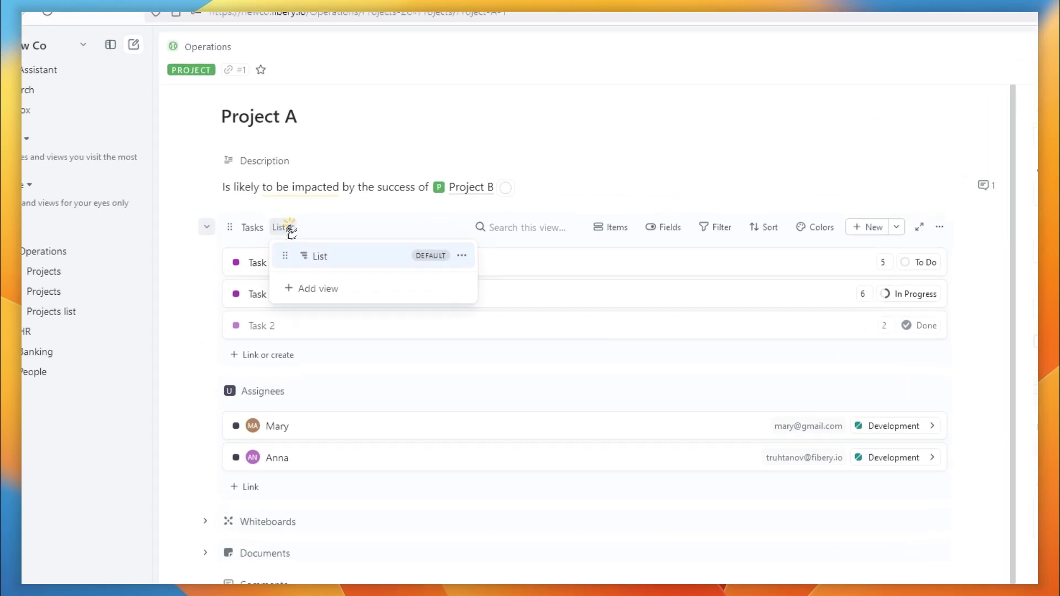
click(268, 267)
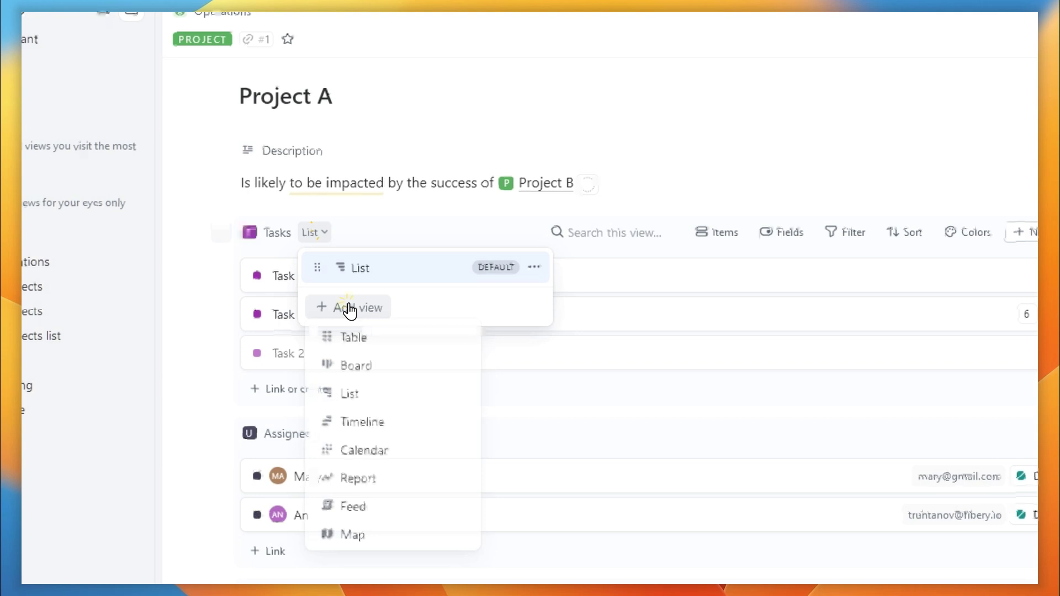
click(366, 371)
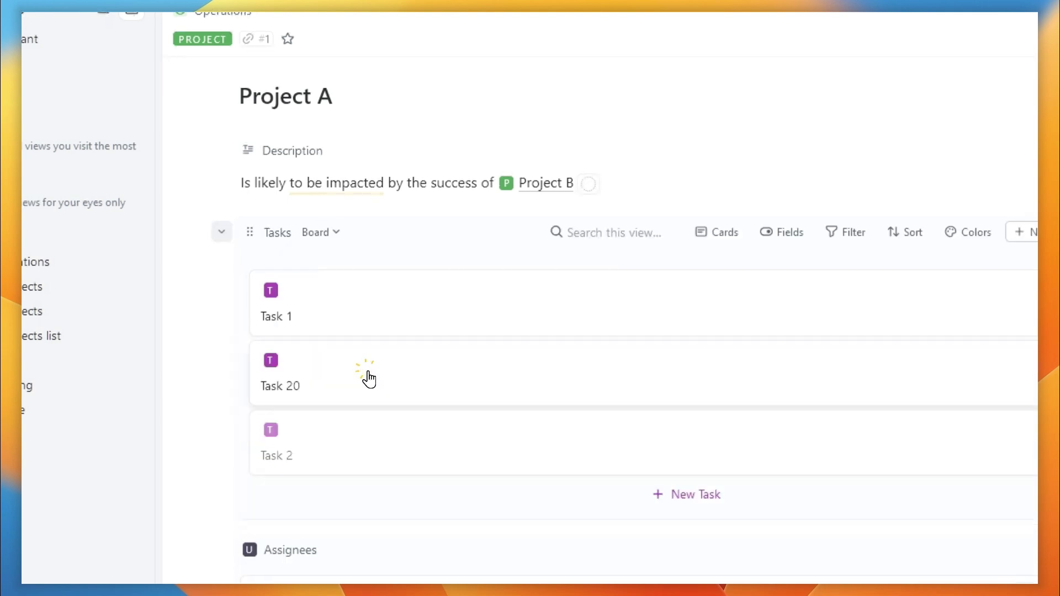
click(715, 237)
click(712, 429)
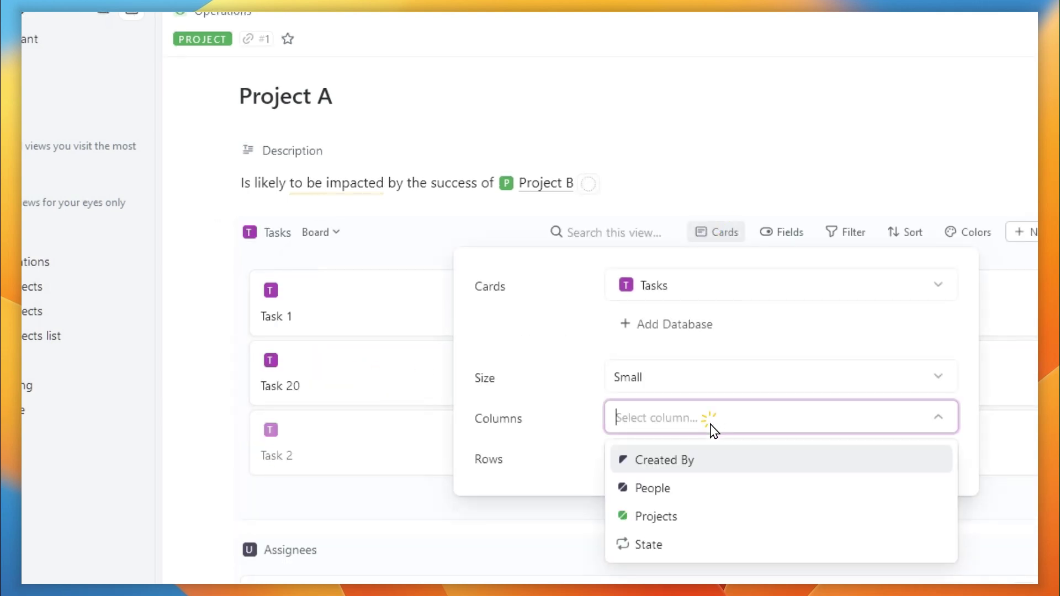
click(673, 541)
click(762, 258)
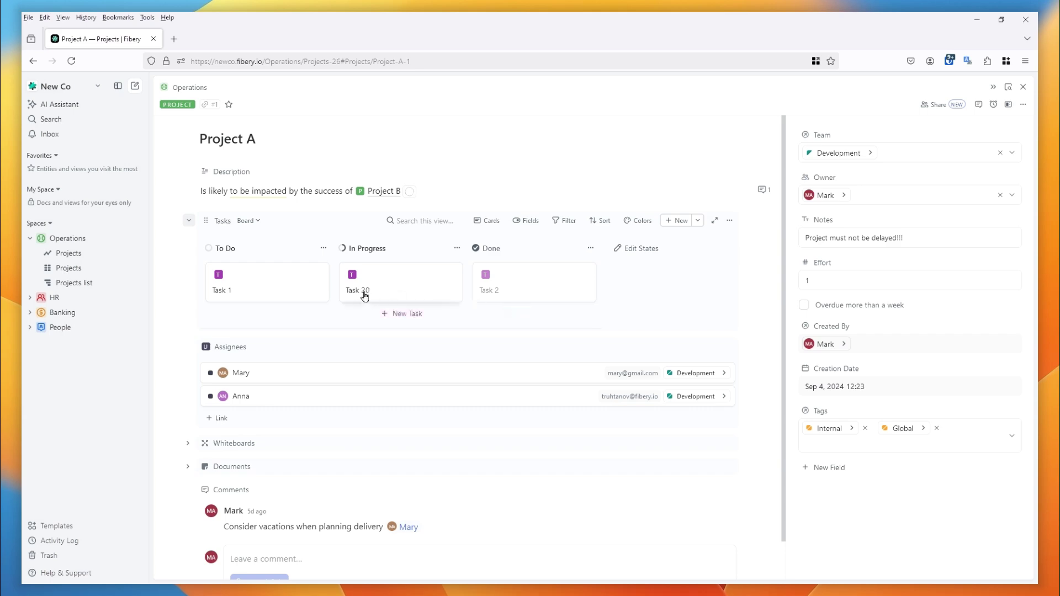
Turn on the People field so assignee avatars show on the board cards.
click(524, 221)
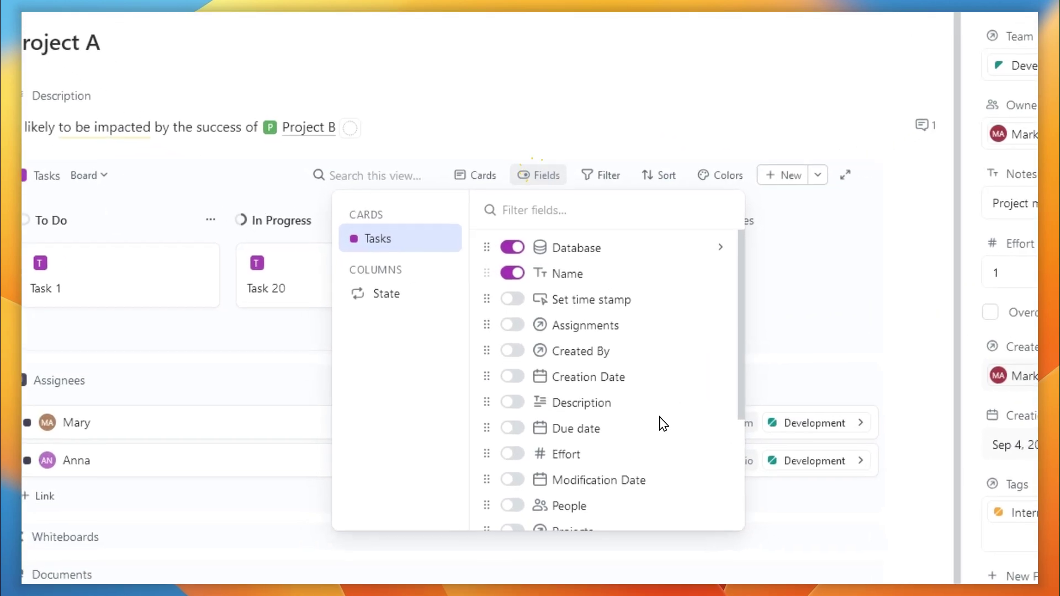
scroll(608, 421, down, 3)
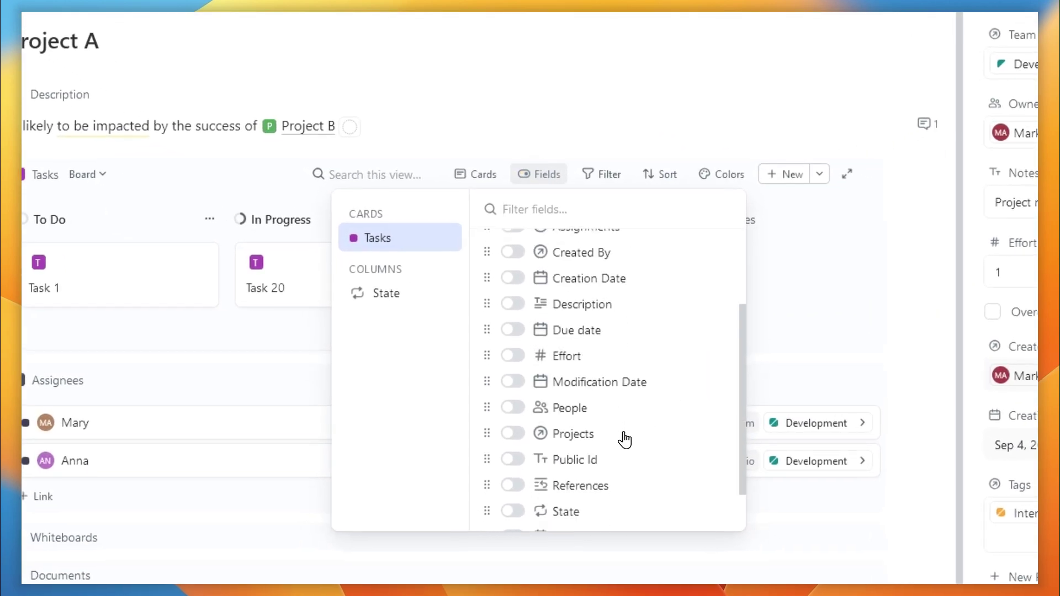
click(513, 408)
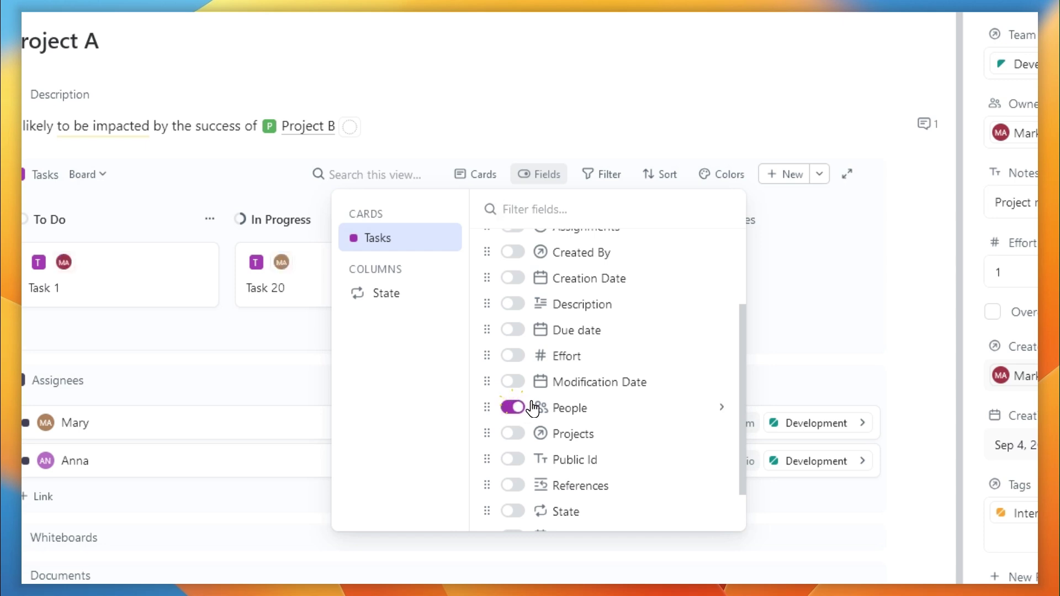
scroll(651, 428, down, 1)
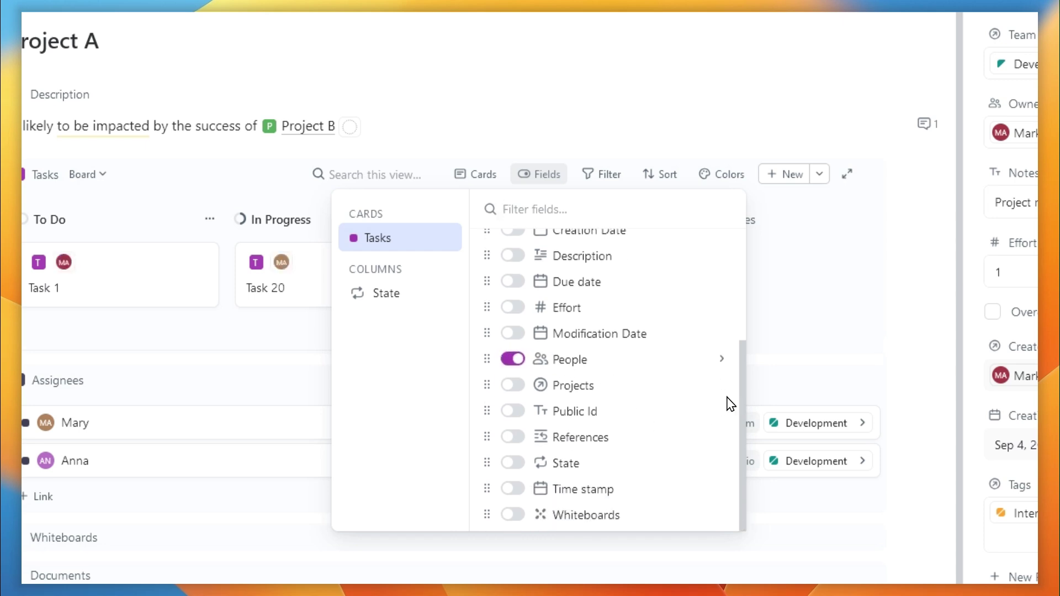
click(904, 297)
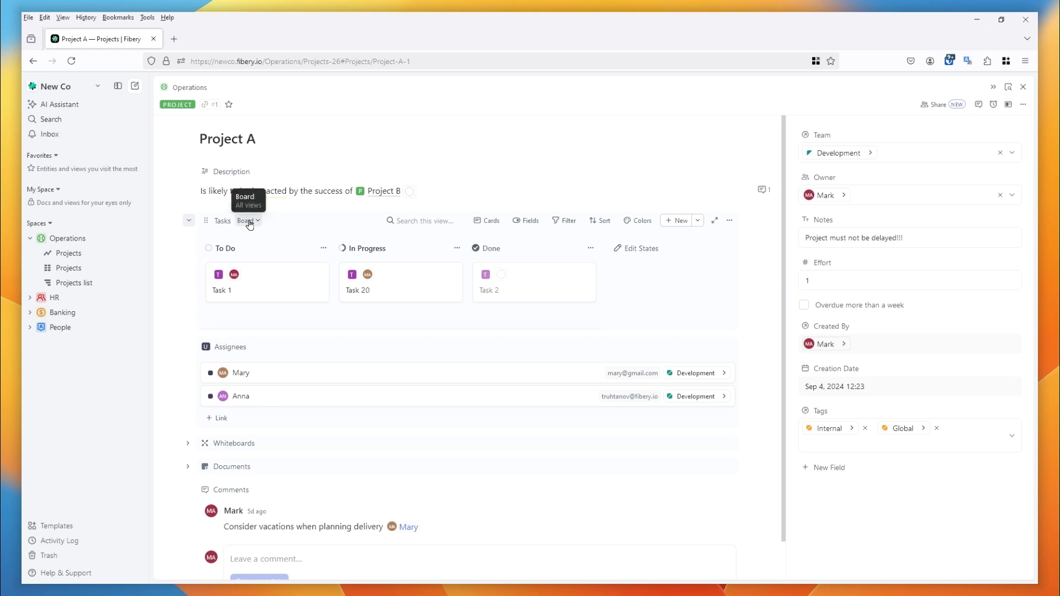
Switch Tasks back to the List view and show People on each task row.
click(248, 221)
click(266, 244)
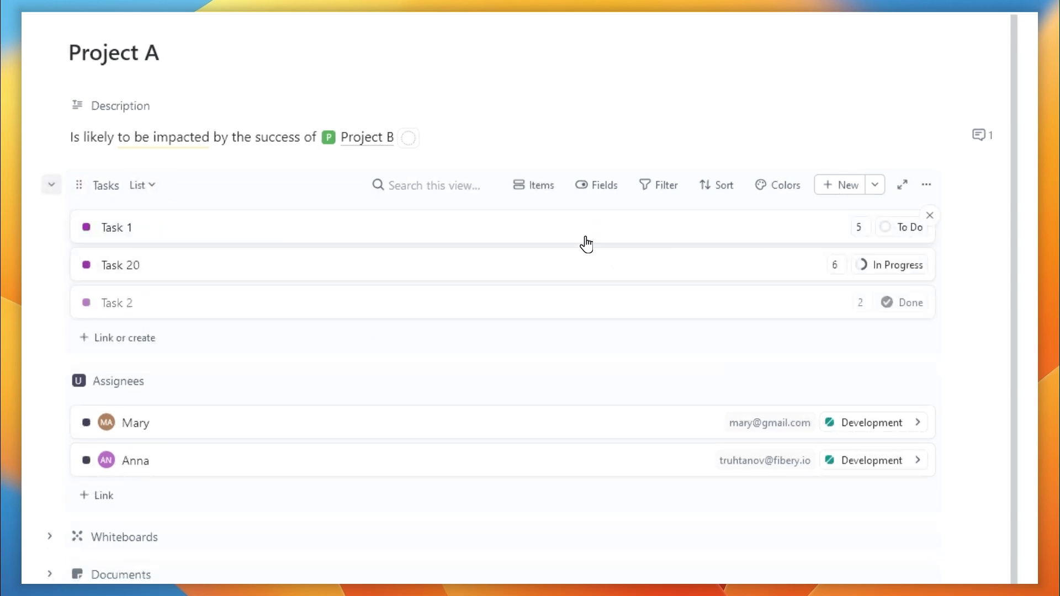
click(597, 192)
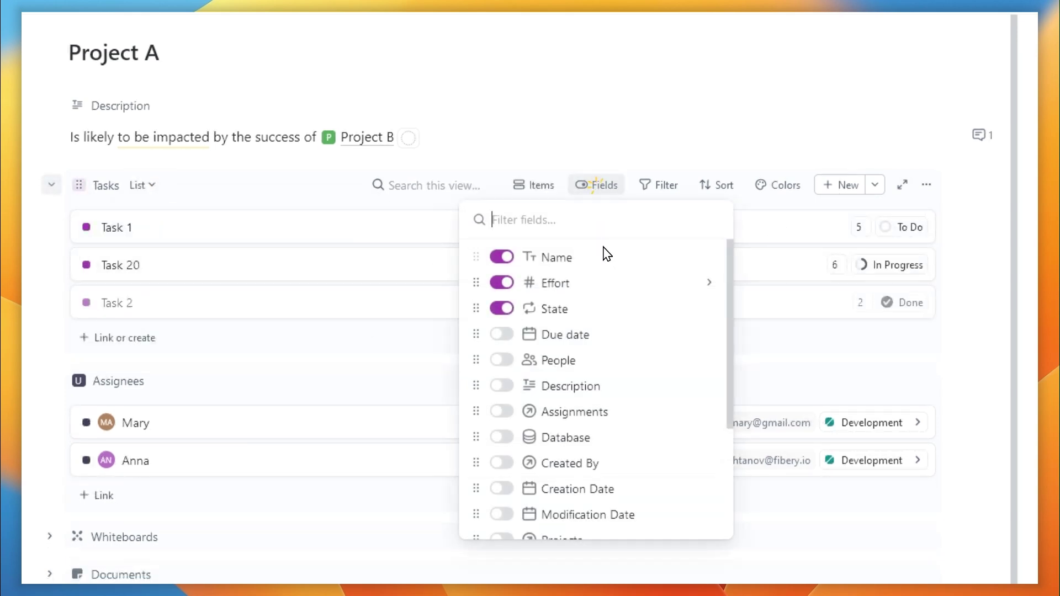
click(502, 360)
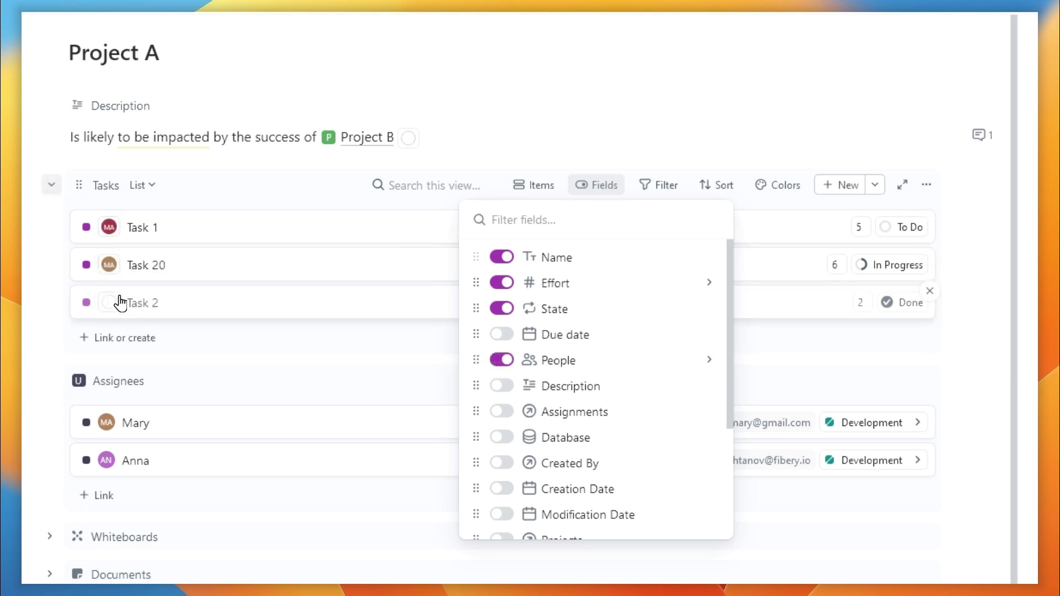
Set the People field's Display as option to Compact List for avatar-and-name chips.
mouse_move(117, 229)
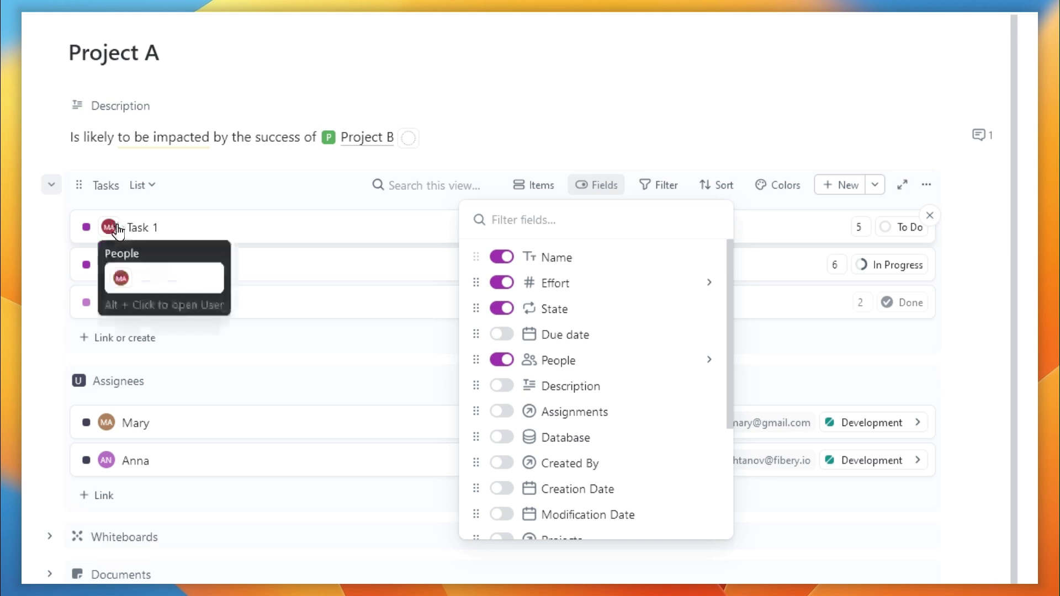
mouse_move(108, 272)
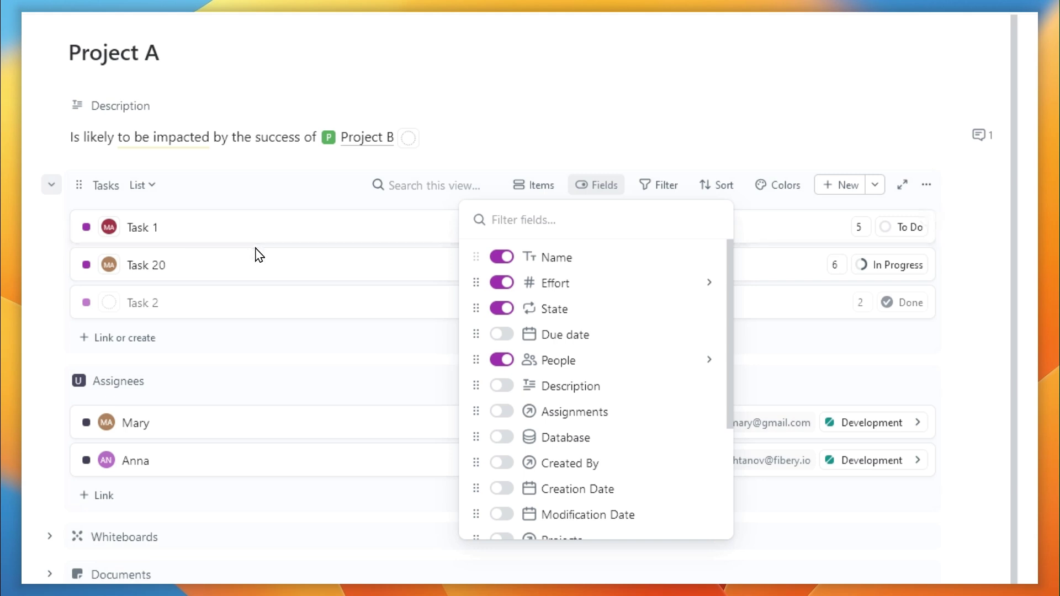
click(705, 361)
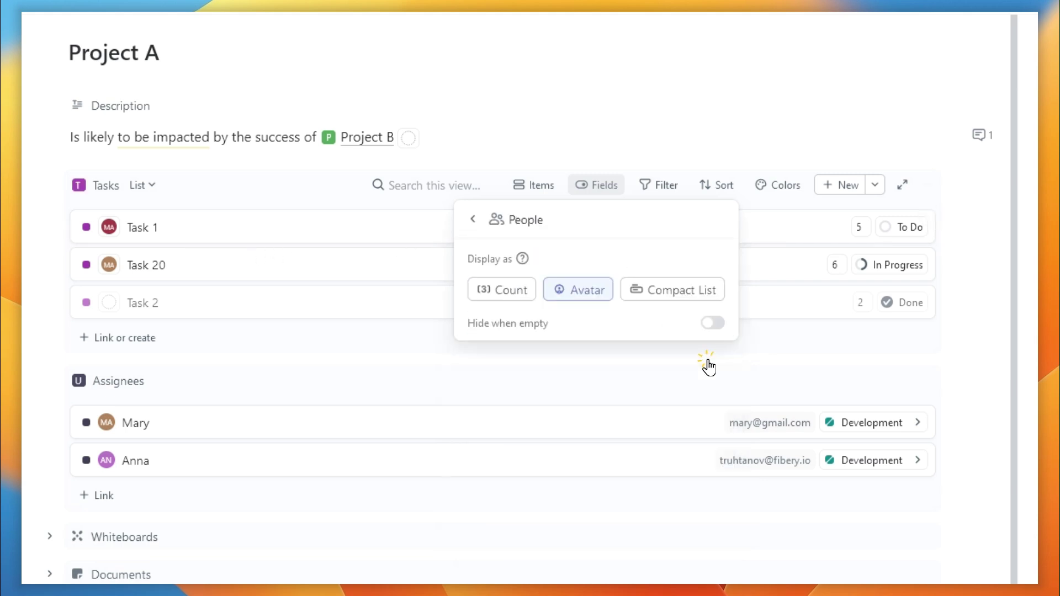
click(679, 292)
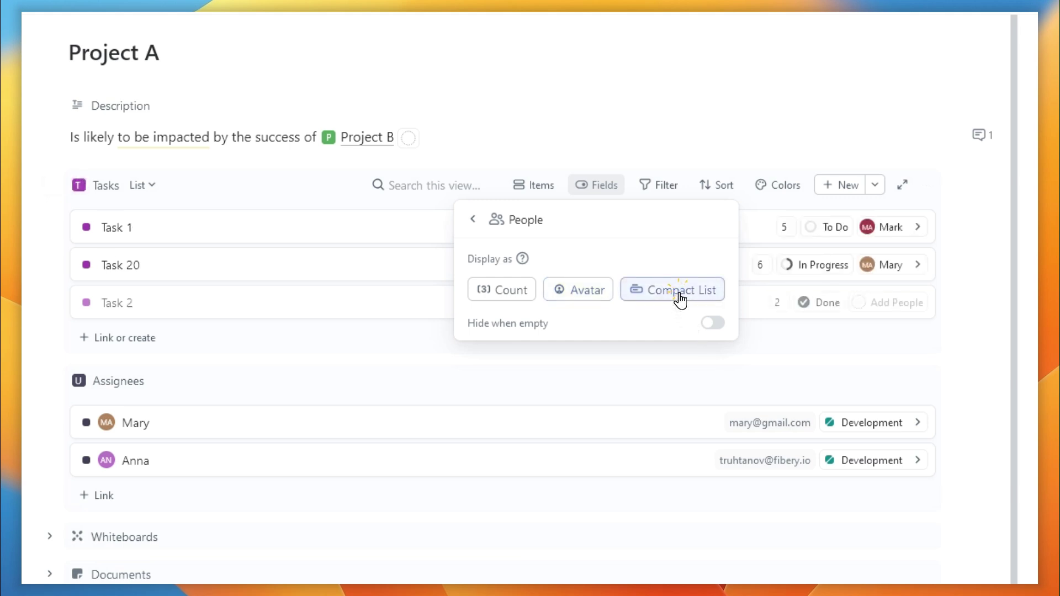
click(964, 281)
click(591, 188)
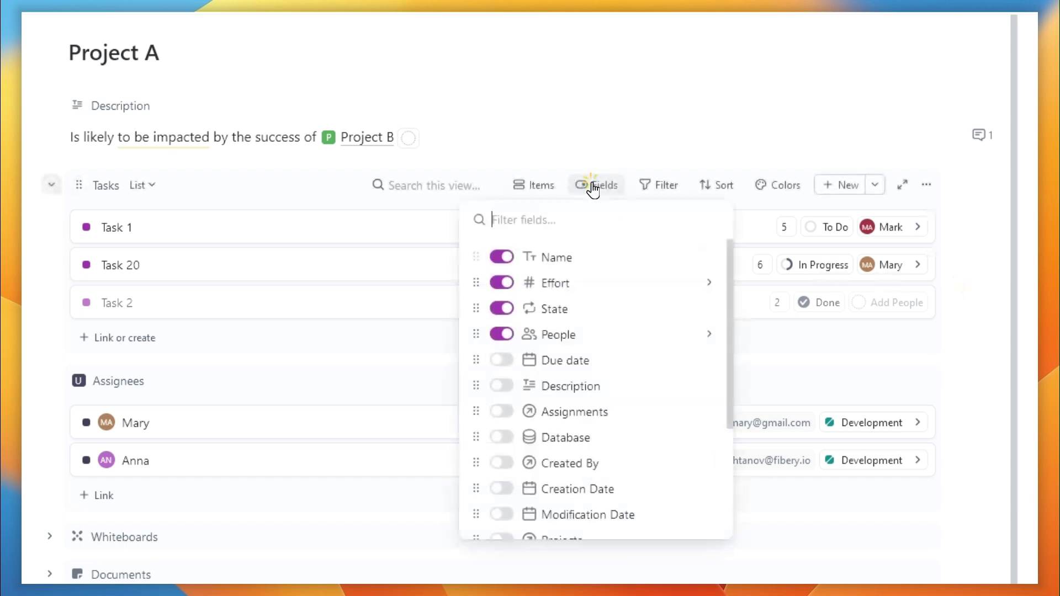